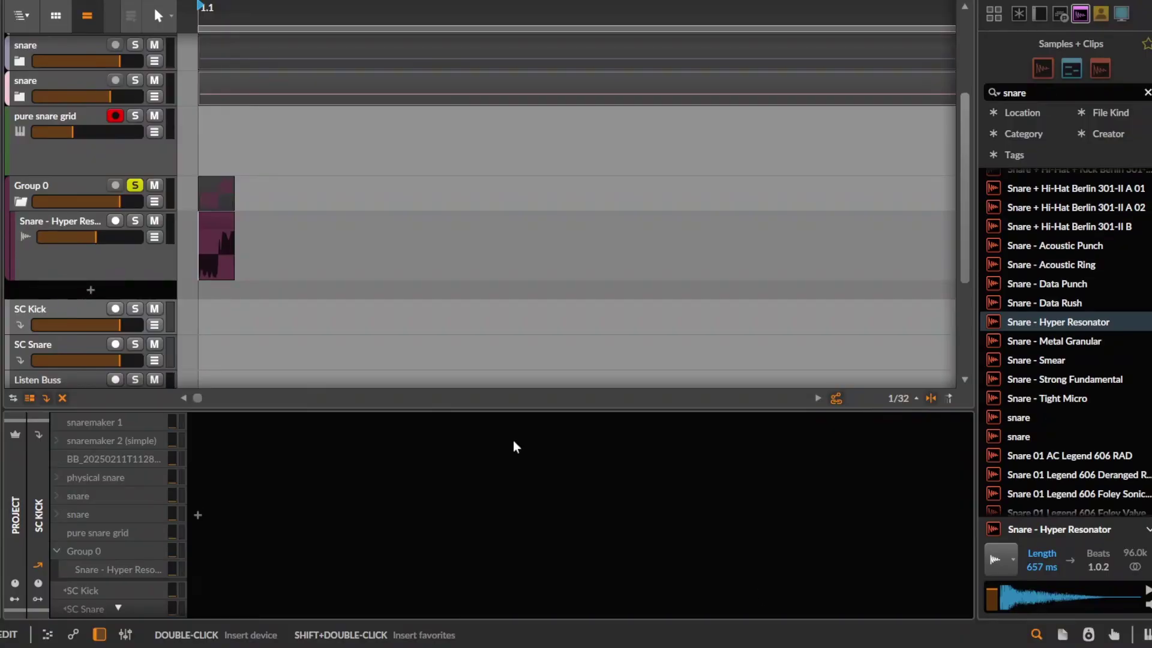
Select the Snare - Hyper Resonator track inside Group 0 and raise its volume
scroll(265, 287, "up", 1)
left_click_drag(265, 286, 255, 230)
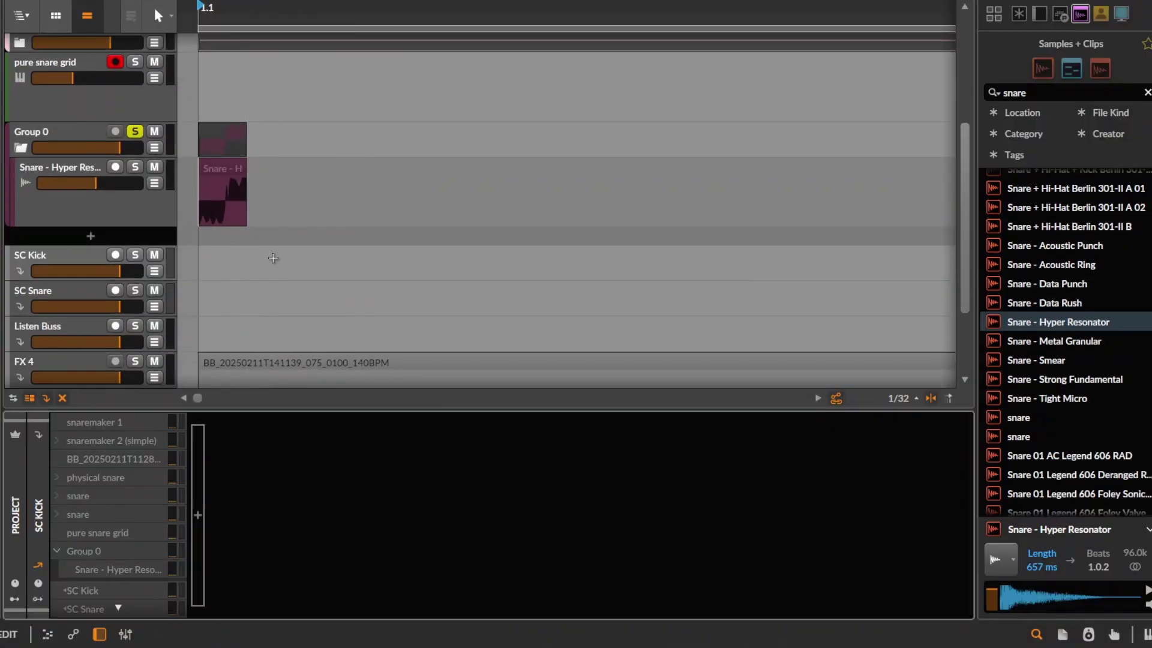
left_click(240, 363)
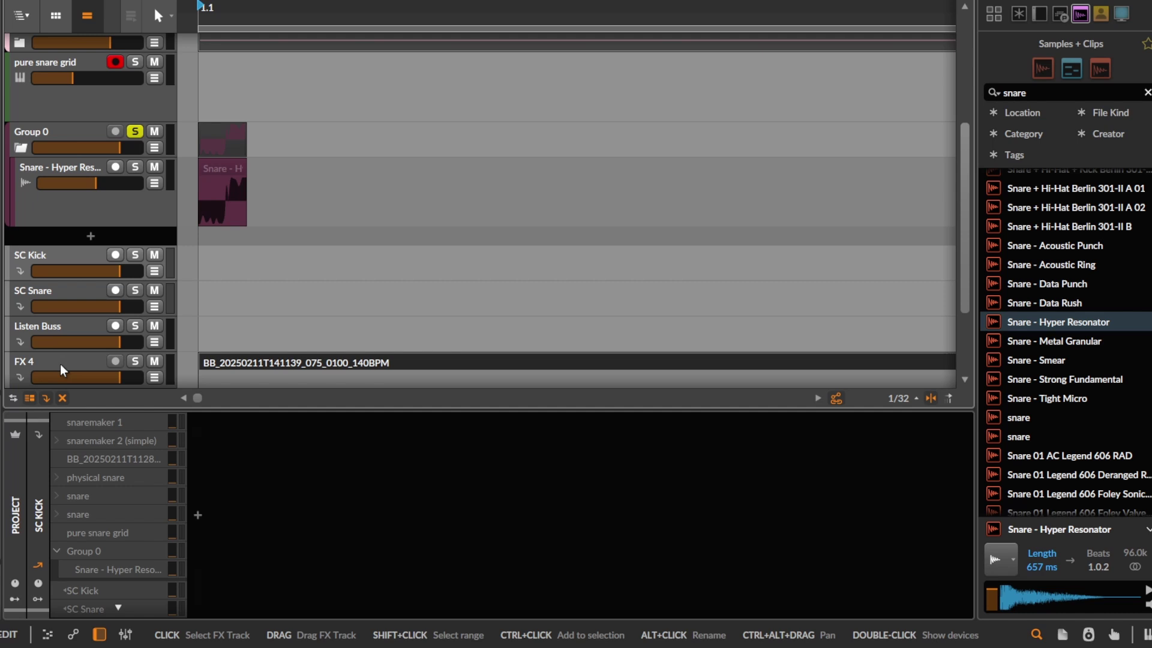
left_click(63, 219)
scroll(174, 179, "up", 1)
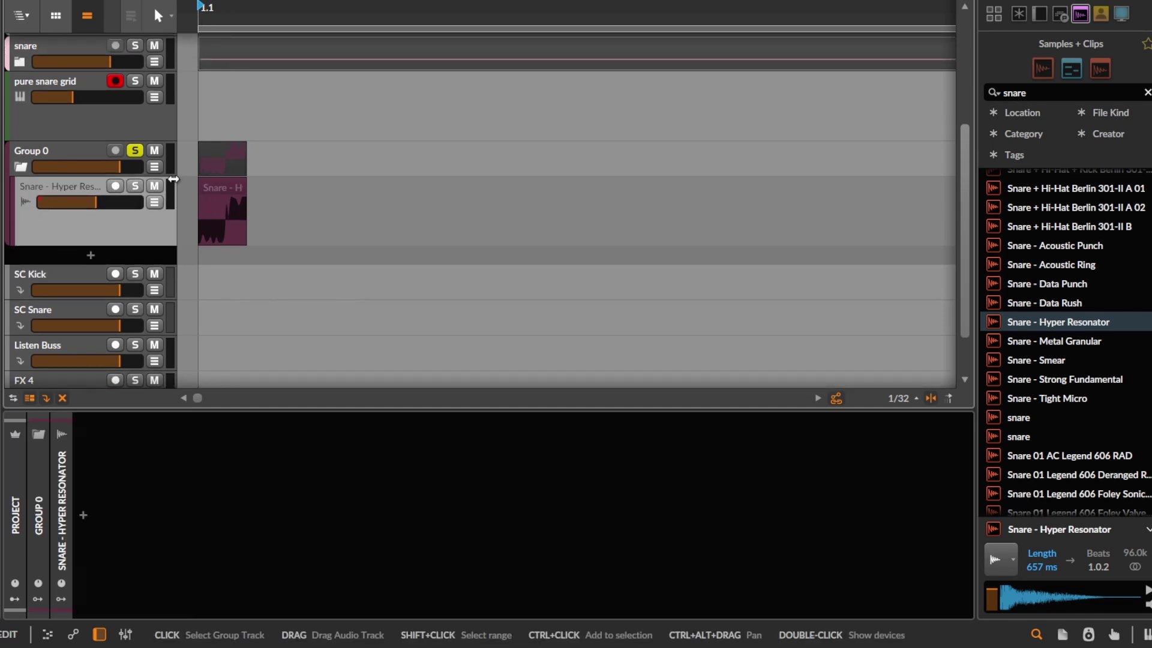
scroll(255, 215, "up", 2)
mouse_move(252, 184)
left_mouse_down()
mouse_move(255, 216)
mouse_move(252, 190)
left_mouse_up()
scroll(123, 229, "up", 2)
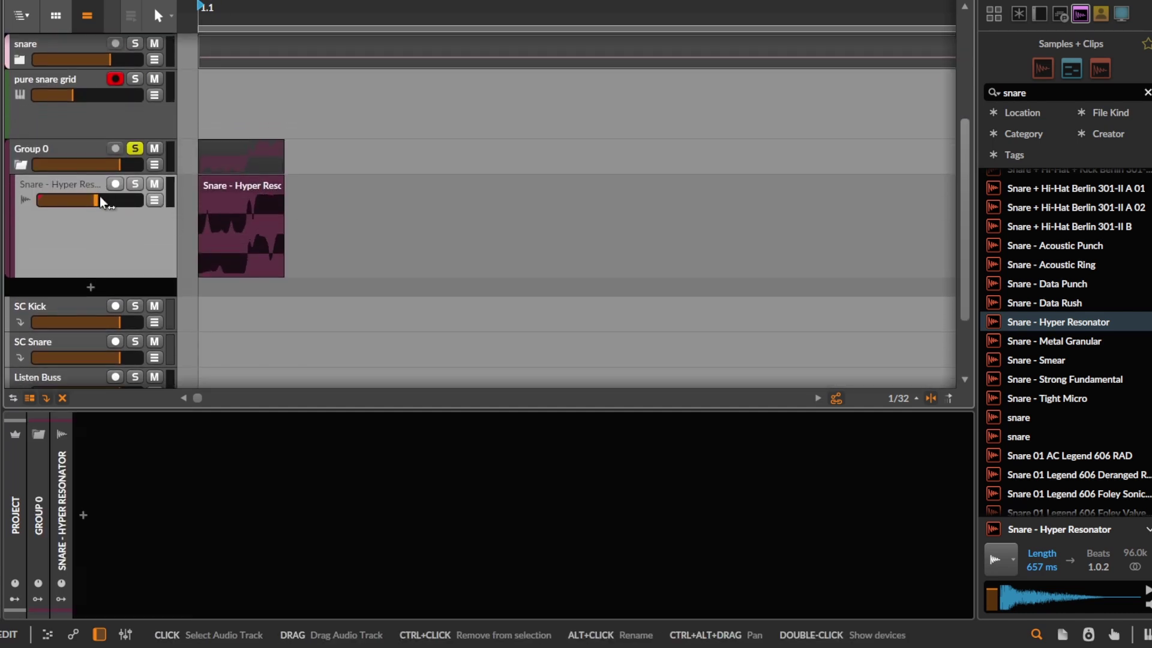
left_click_drag(100, 196, 118, 196)
scroll(202, 232, "down", 1)
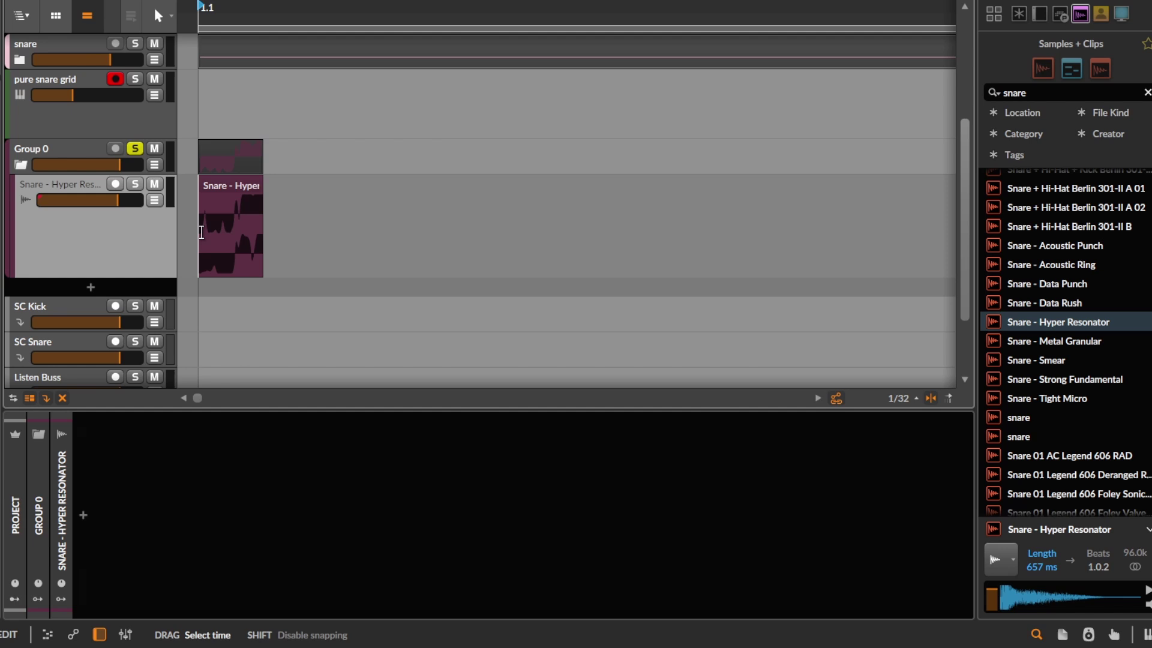
scroll(196, 235, "down", 1)
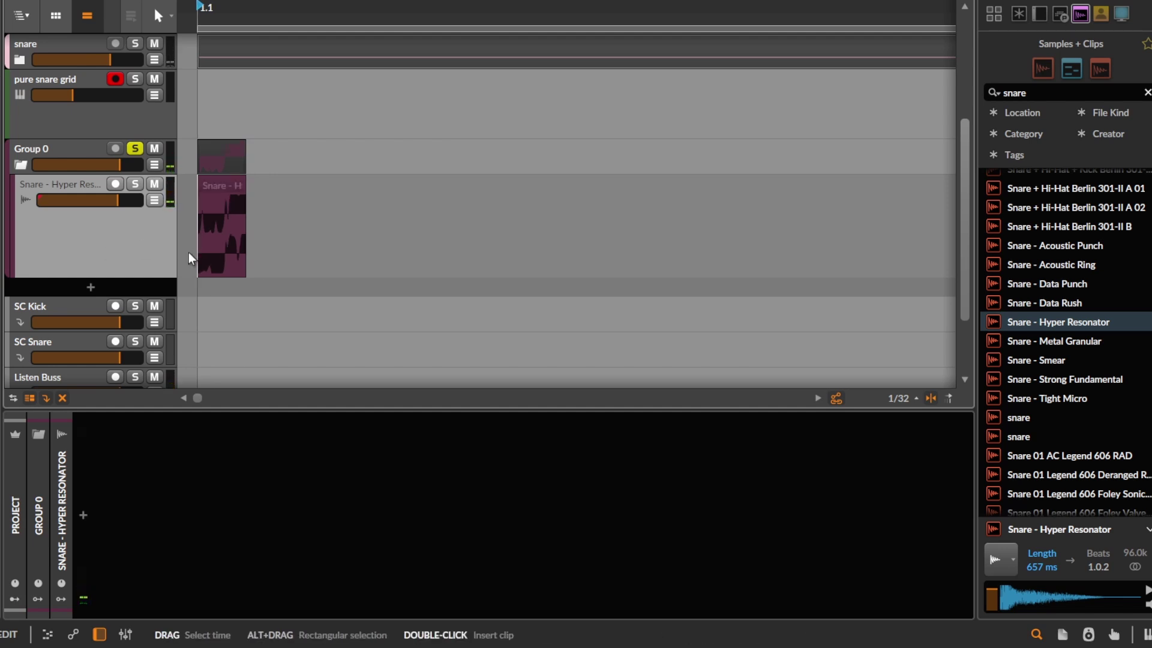
Add an FX track inside Group 0 and set the snare track's send to it to 0.0 dB
key("ctrl+alt+t")
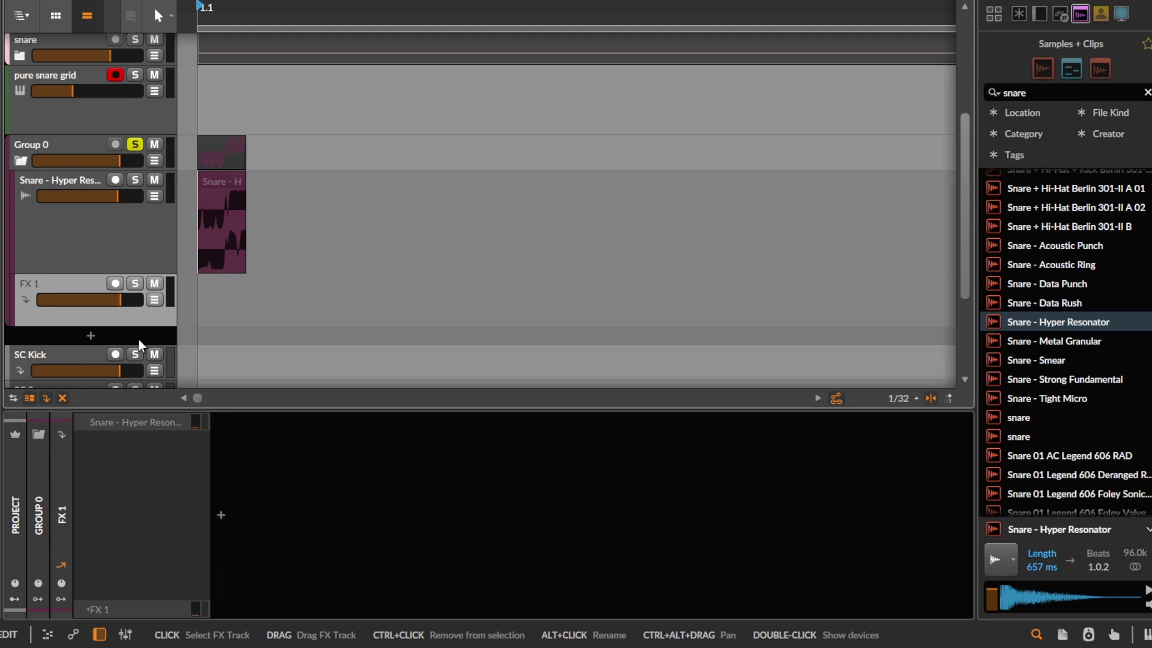
left_click_drag(196, 423, 190, 390)
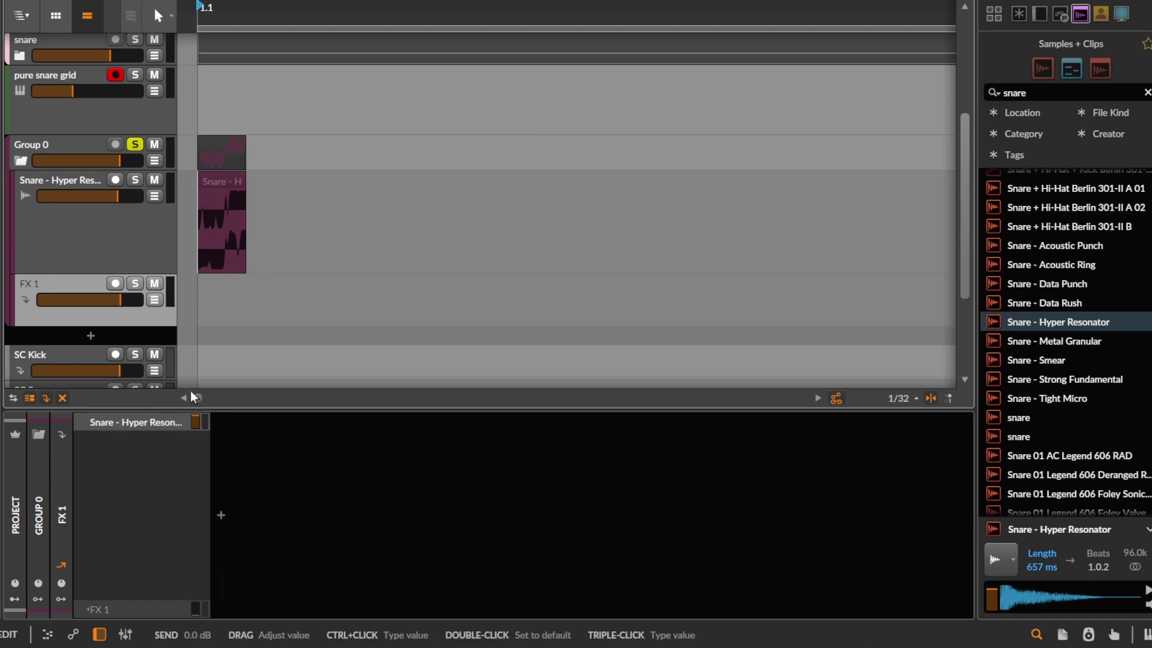
left_click(45, 235)
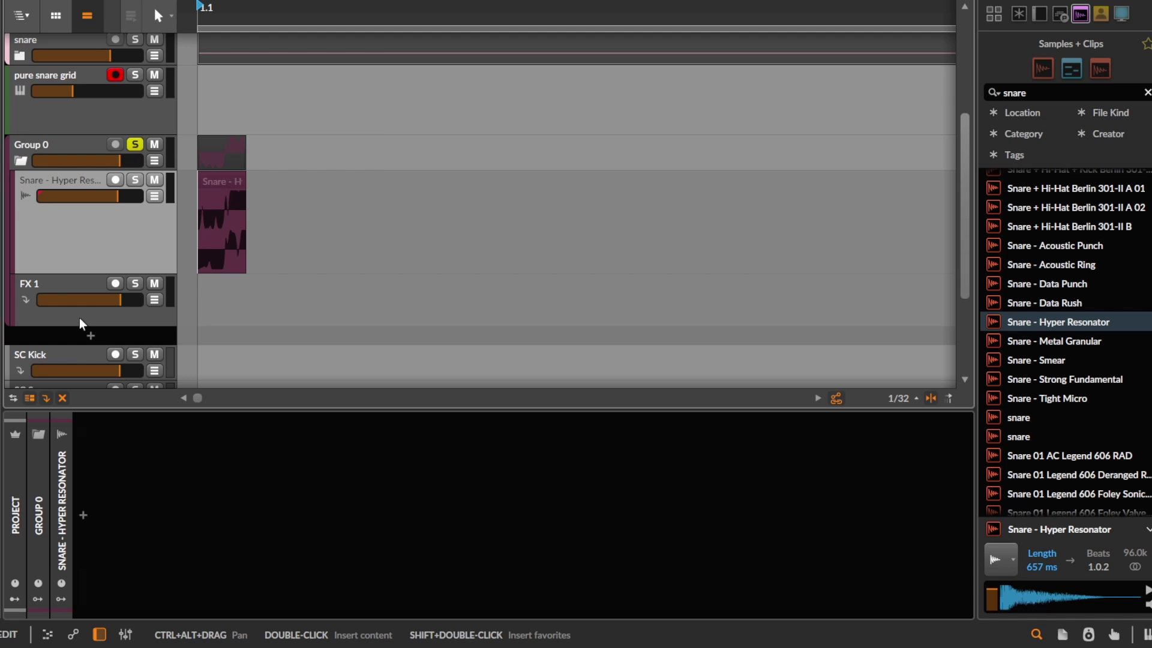
Turn up the FX 1 track's send to itself so it feeds back, and check the group and snare device chains
left_click(60, 286)
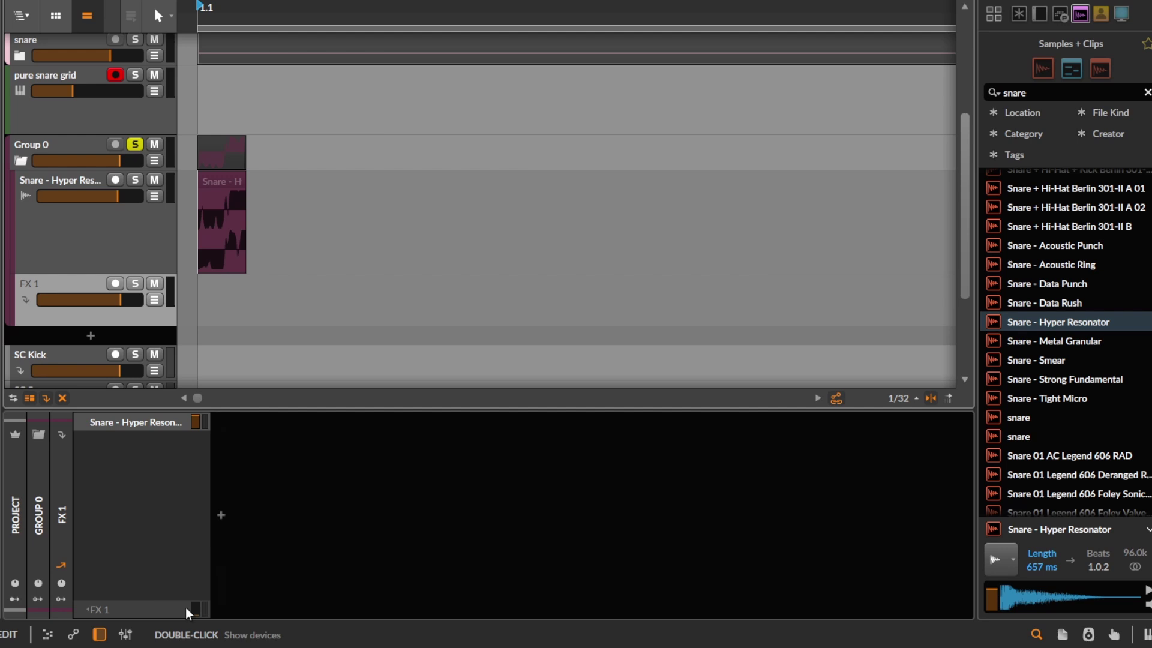
mouse_move(195, 609)
left_mouse_down()
mouse_move(195, 594)
mouse_move(197, 605)
left_mouse_up()
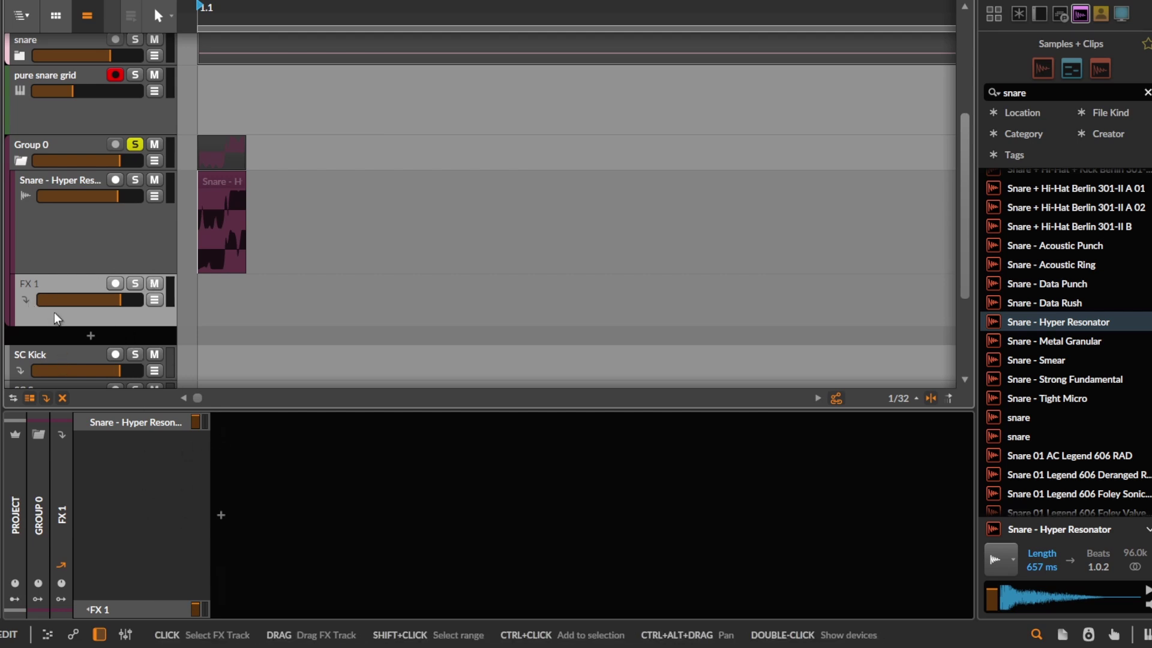
left_click(33, 159)
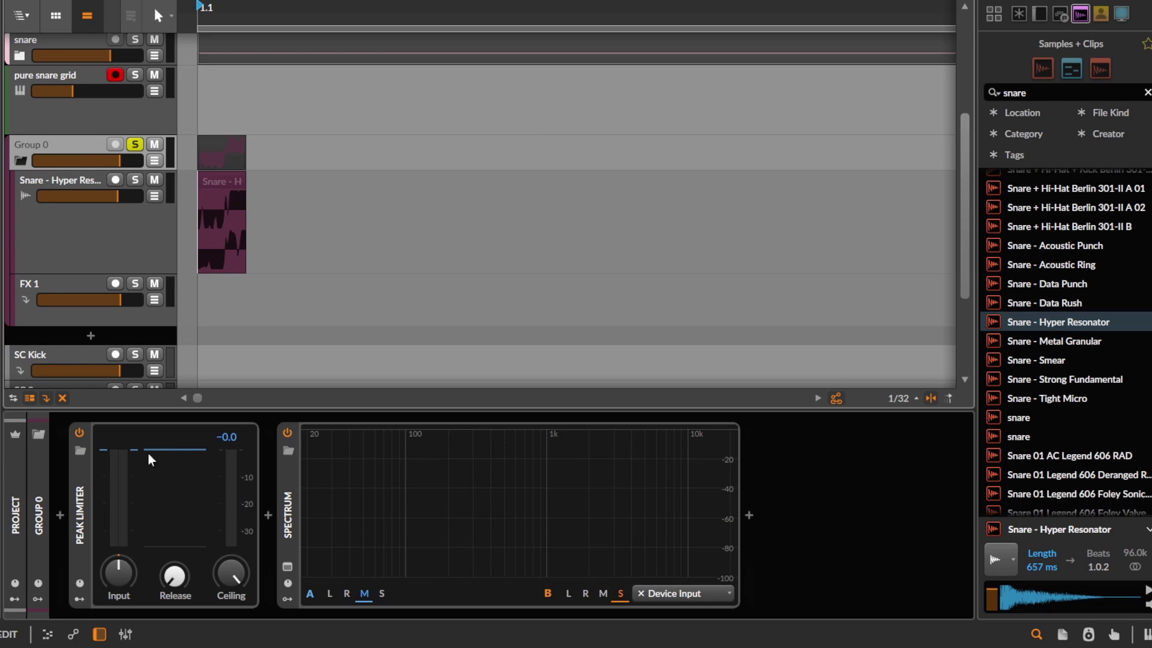
left_click(68, 217)
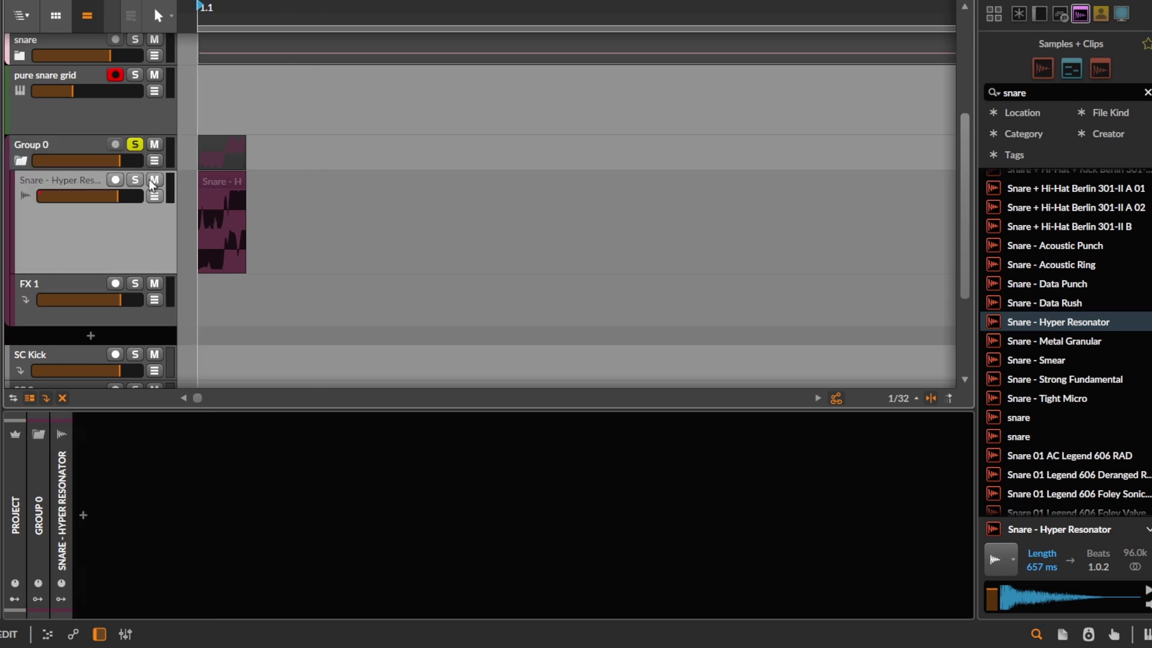
left_click(35, 286)
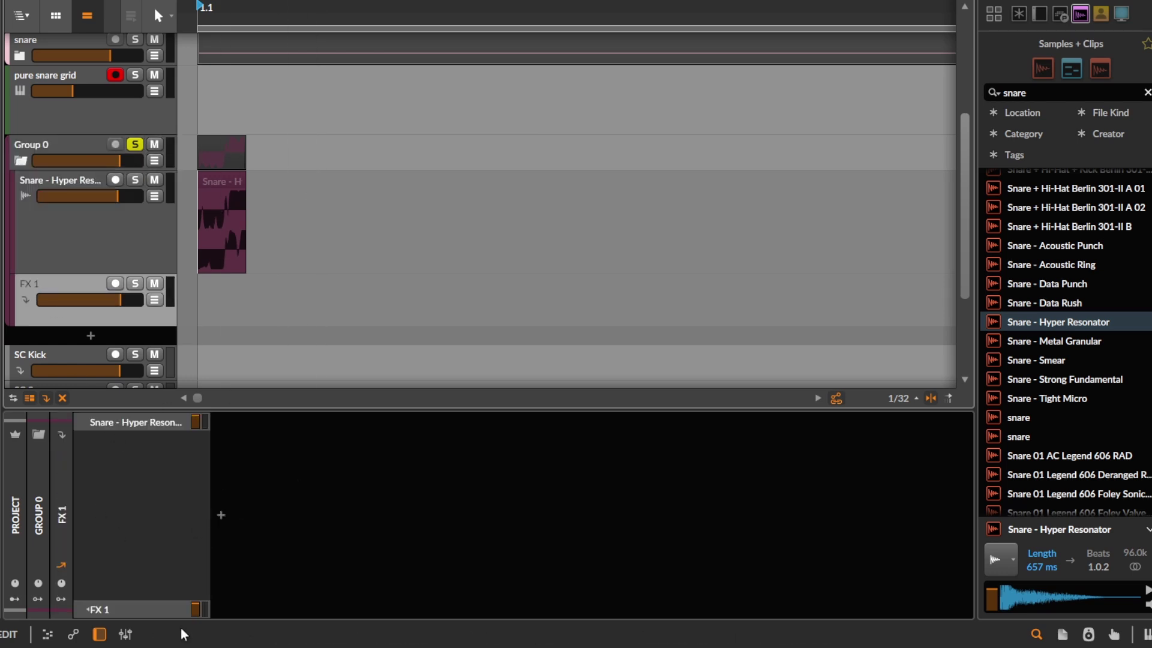
Insert a Time Shift device on the FX 1 track and audition it with playback
key("space")
double_click(219, 538)
type("dela")
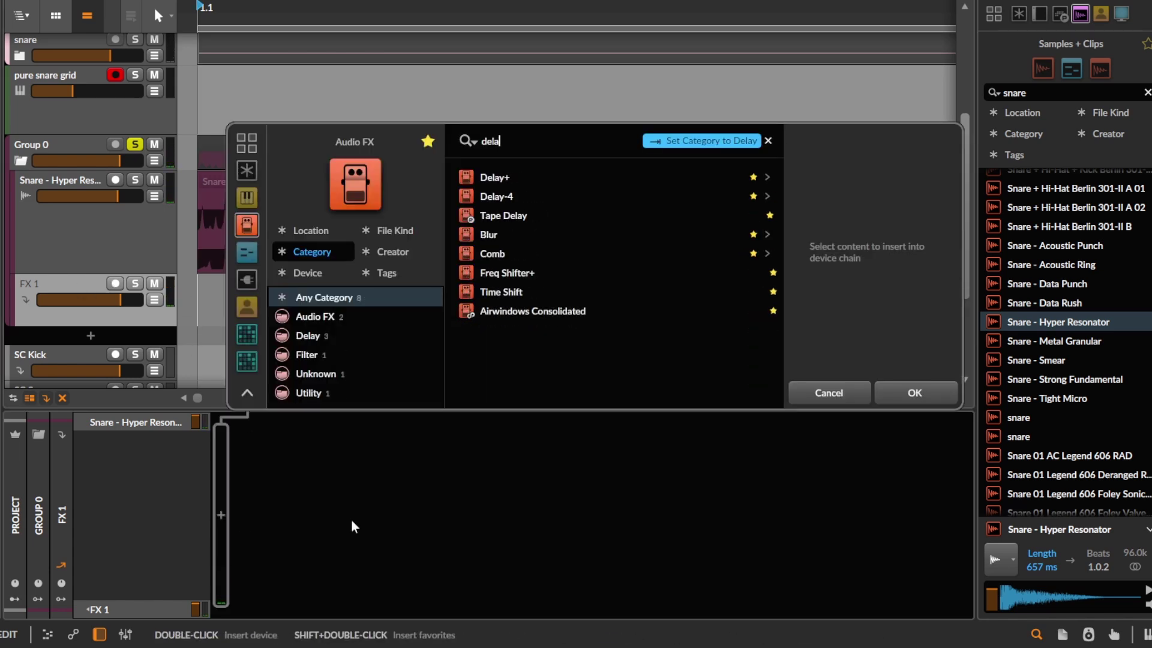
key("ctrl+a")
type("time")
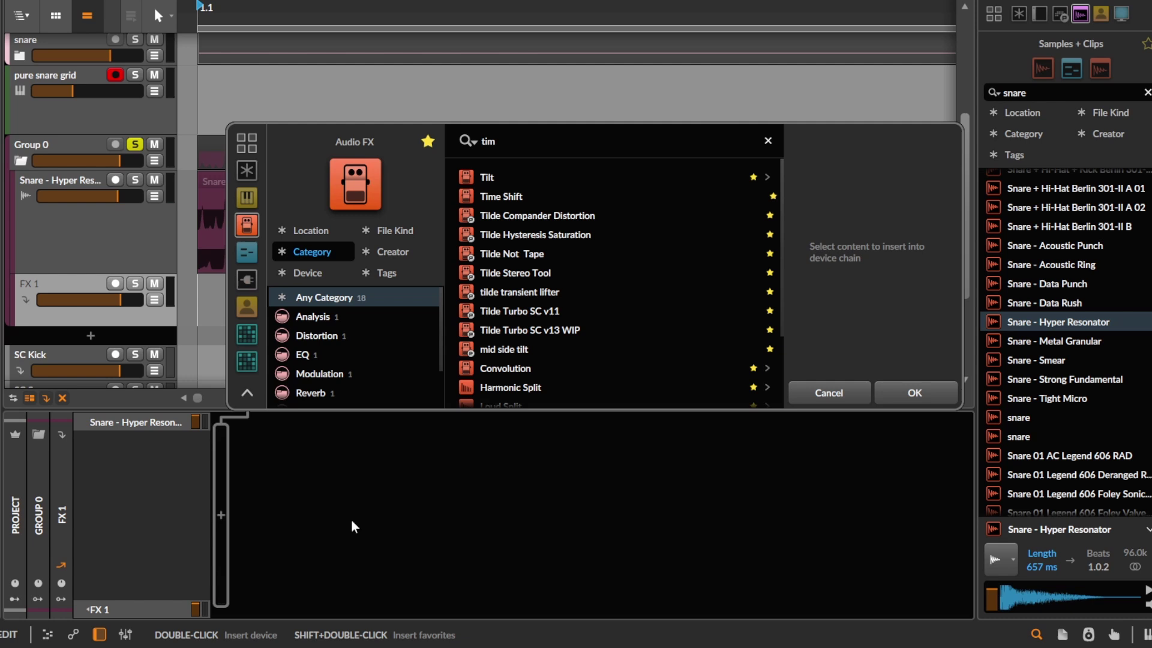
key("Down")
key("Return")
key("space")
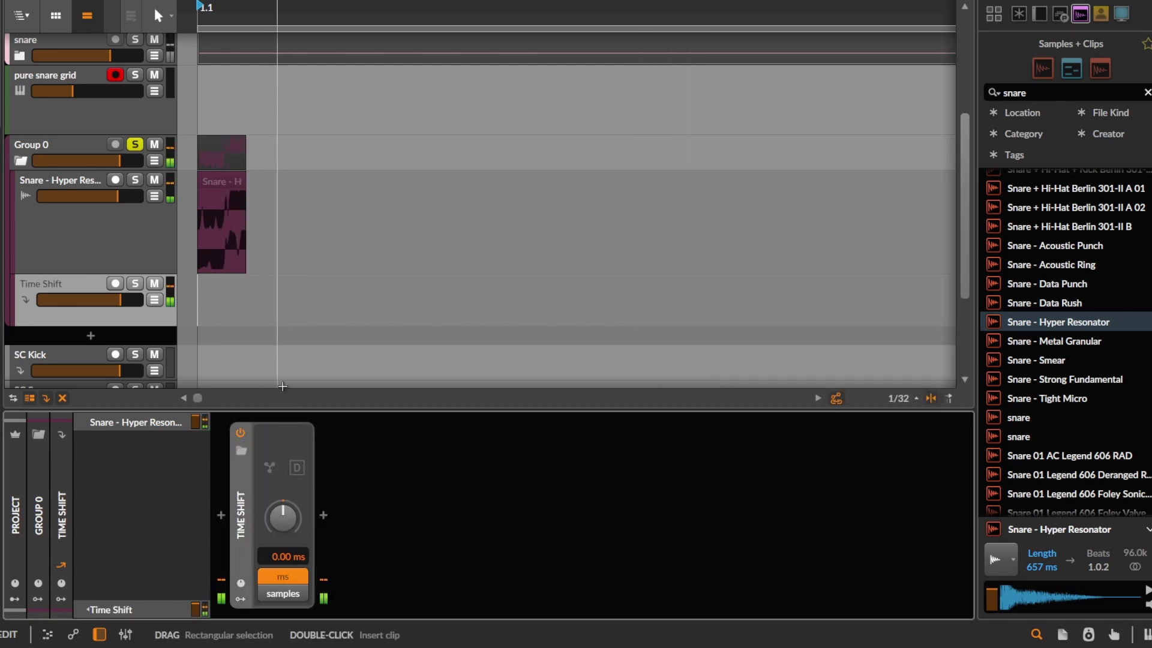
Switch Time Shift's unit to samples, try a positive delay offset, and reset it to 0 samples
scroll(211, 305, "down", 2)
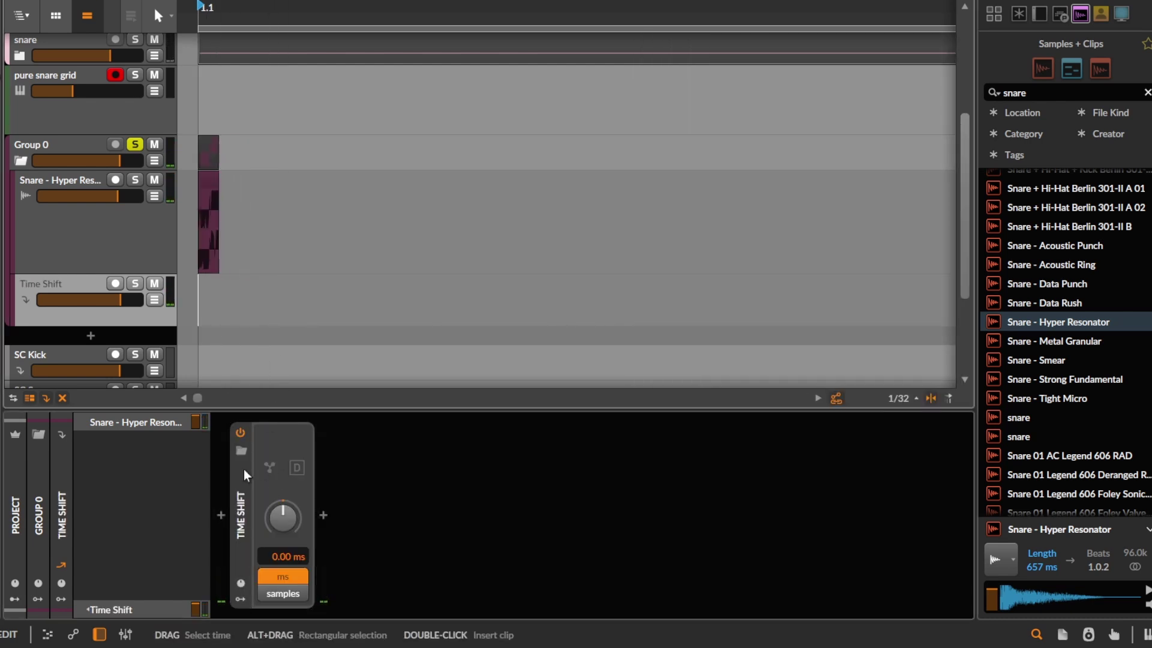
mouse_move(281, 523)
left_mouse_down()
mouse_move(287, 531)
mouse_move(287, 520)
left_mouse_up()
double_click(280, 523)
double_click(287, 525)
left_click(289, 594)
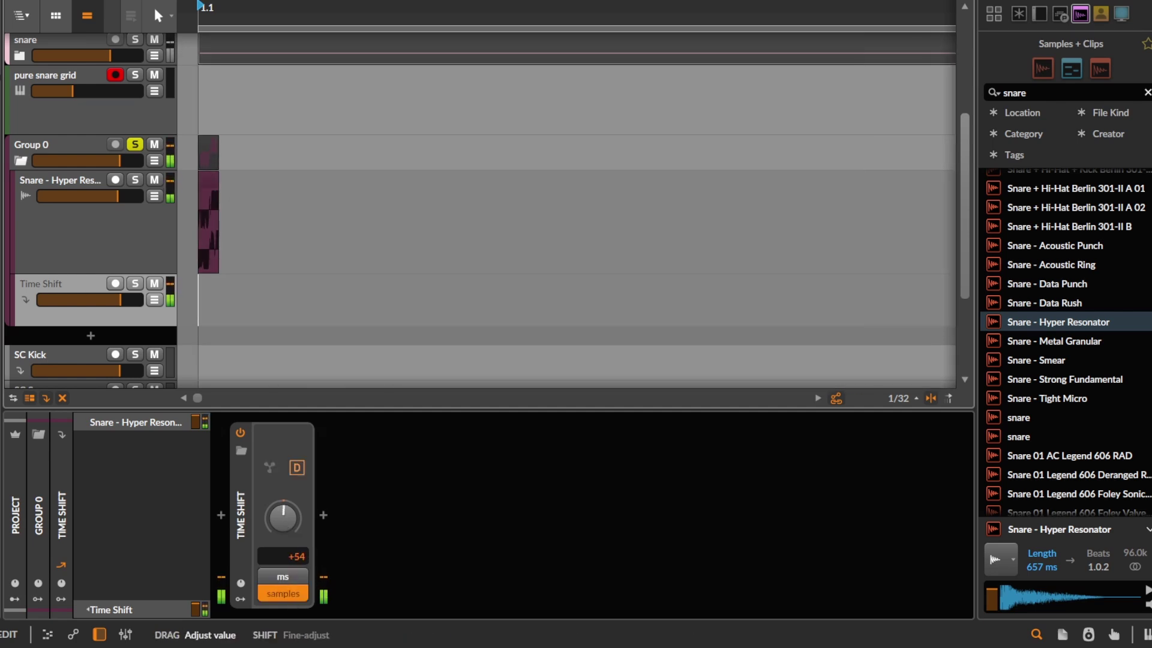
double_click(283, 525)
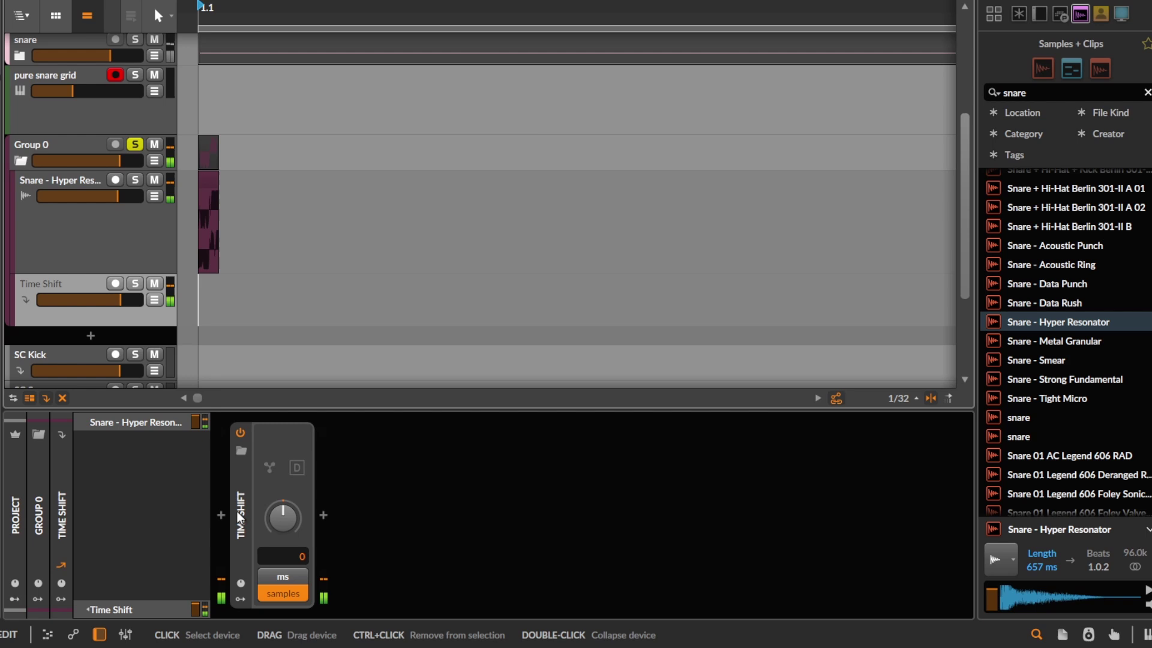
Insert an EQ-5 after Time Shift and lower its band 1 low cut to 71.3 Hz with Q 0.54
double_click(360, 516)
type("eq")
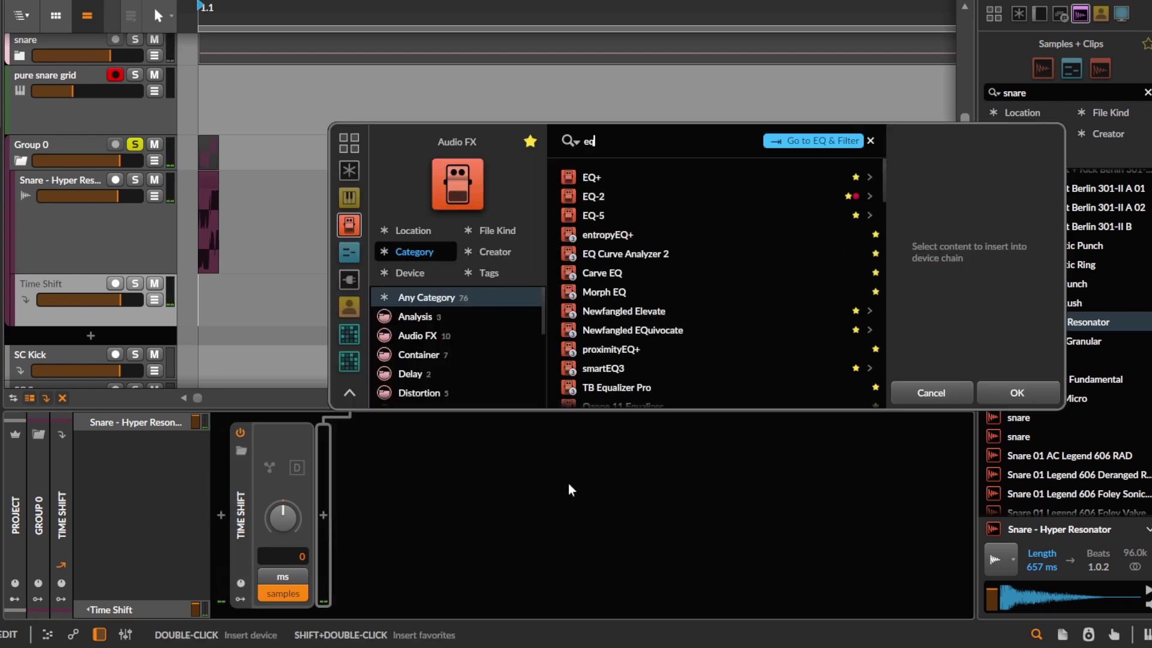
key("Down")
key("Down")
key("Down")
key("Return")
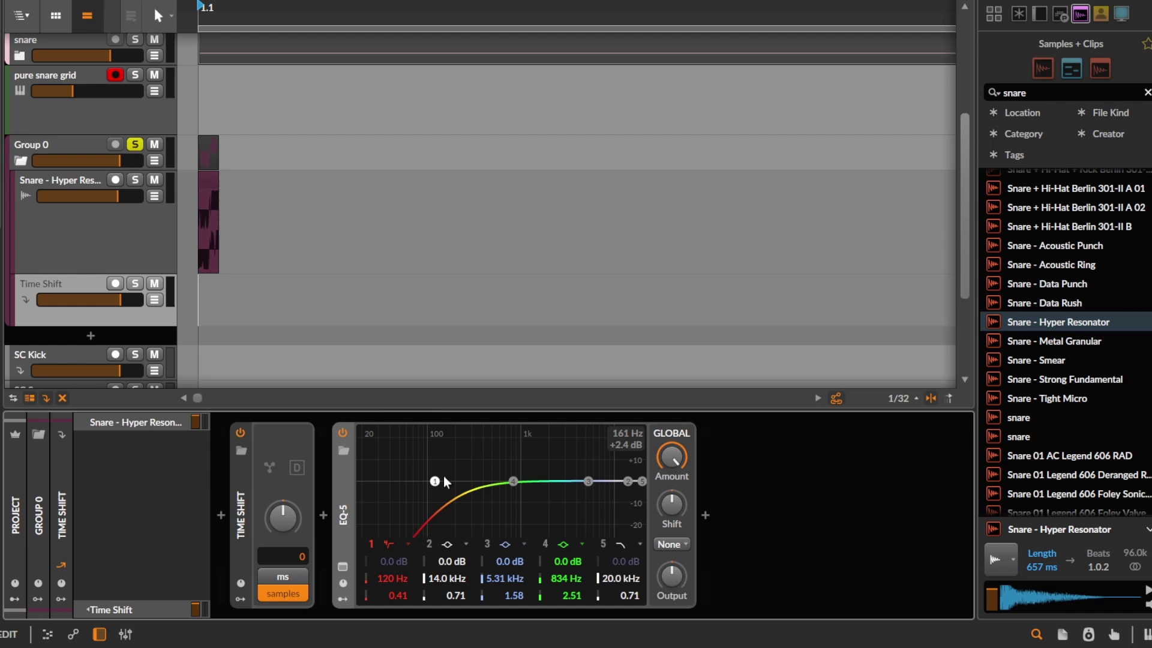
left_click_drag(444, 477, 414, 478)
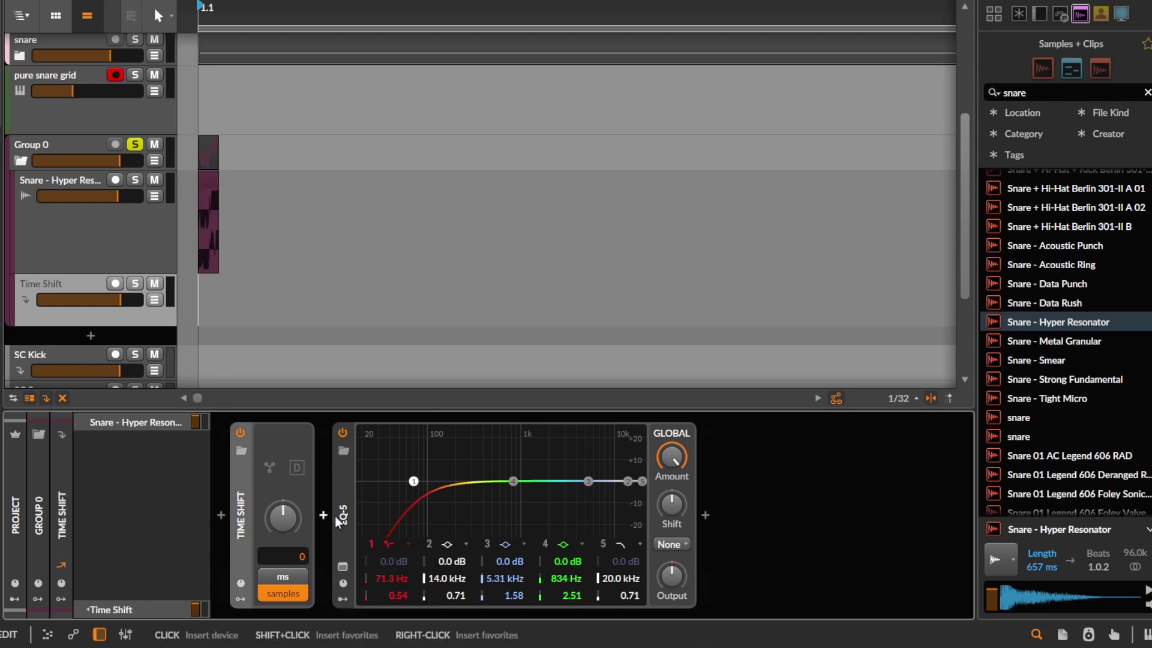
left_click(706, 514)
type("eq")
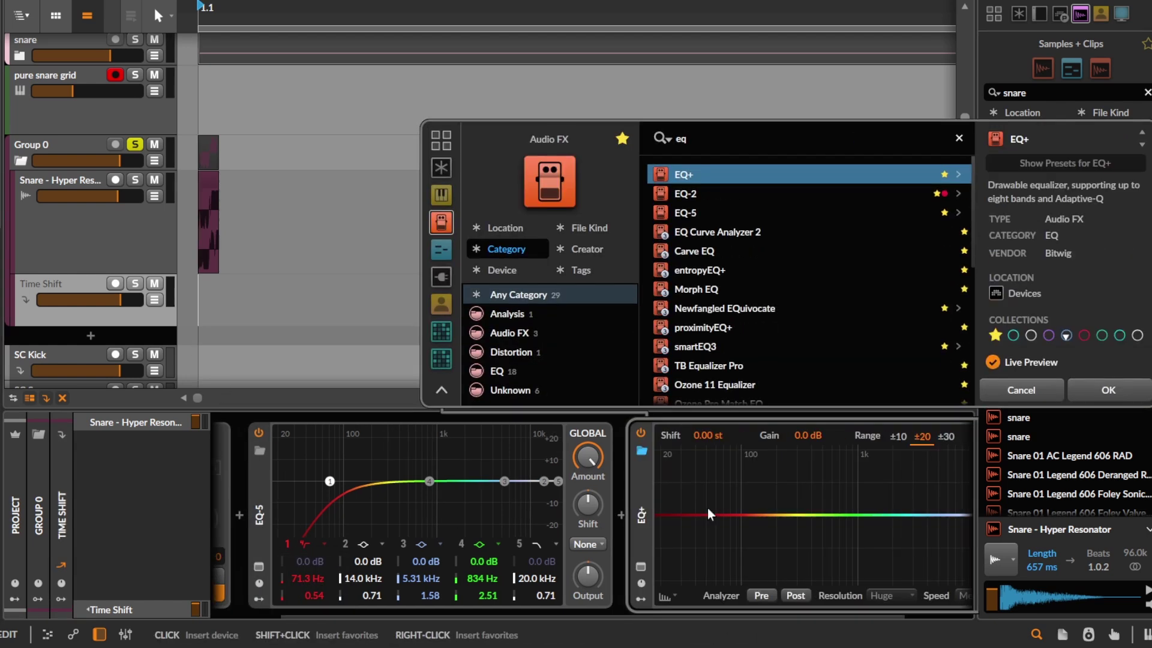
key("Return")
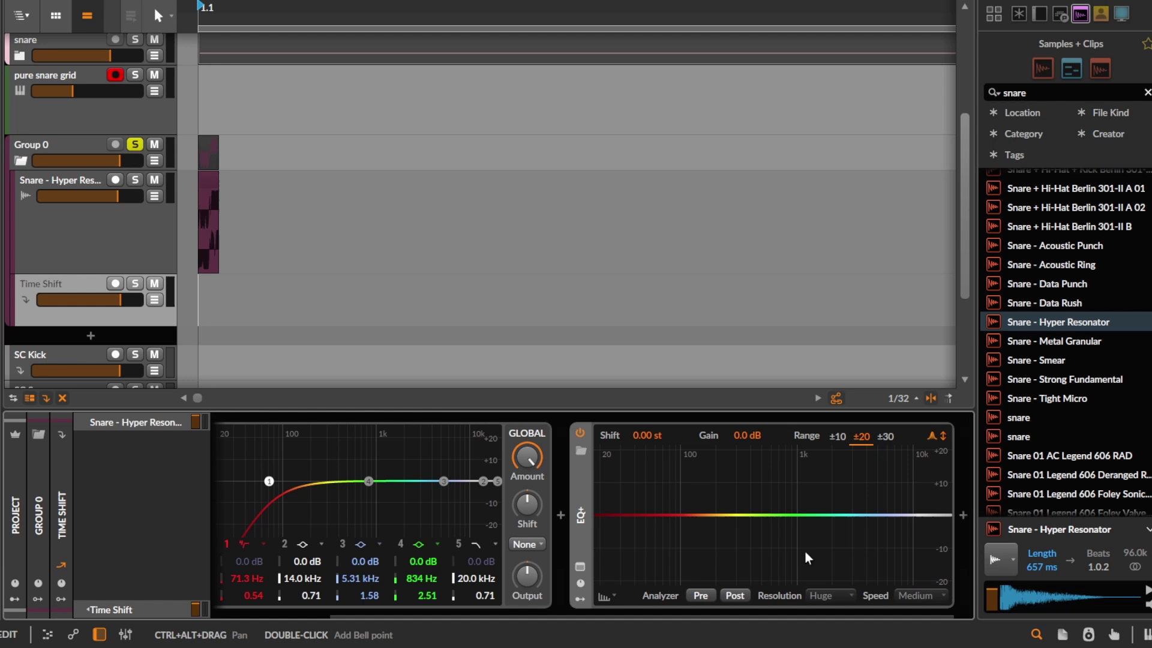
key("Delete")
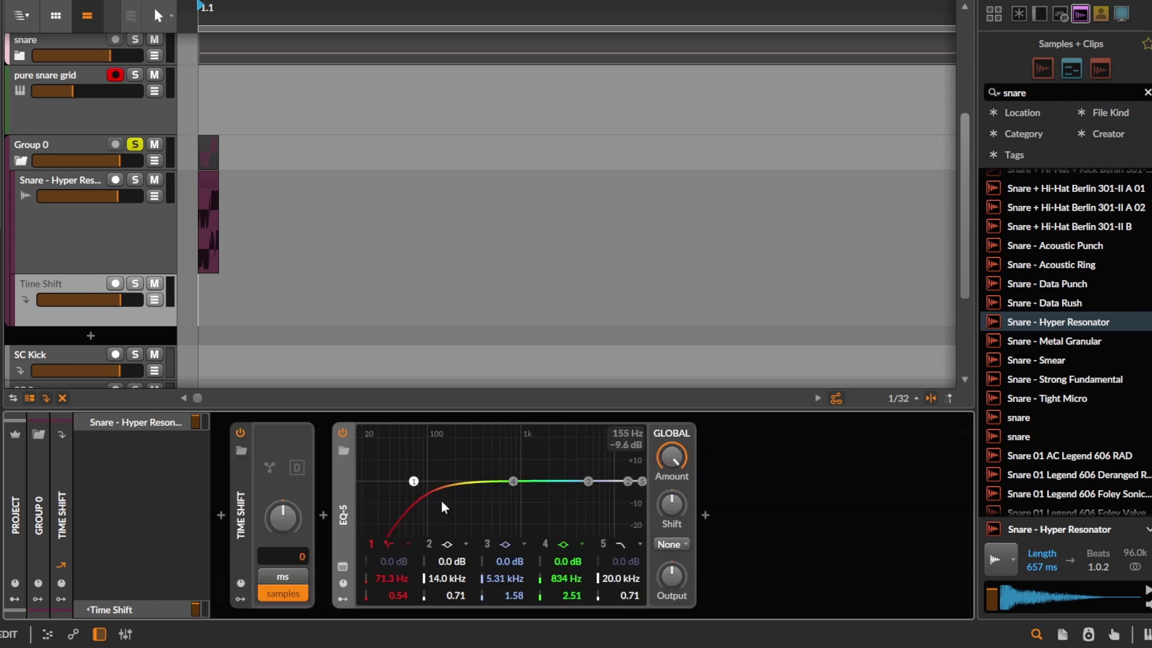
Try an EQ+ device after the collapsed EQ-5, audition the chain, and remove EQ+ again
left_click(706, 514)
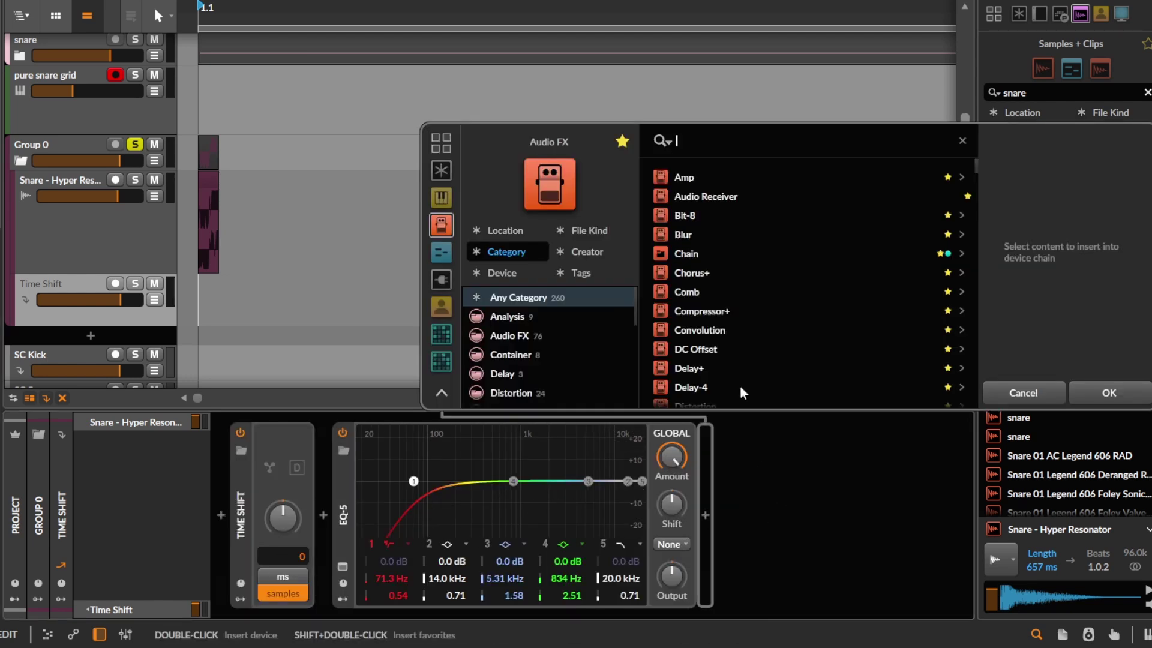
type("eq")
key("Return")
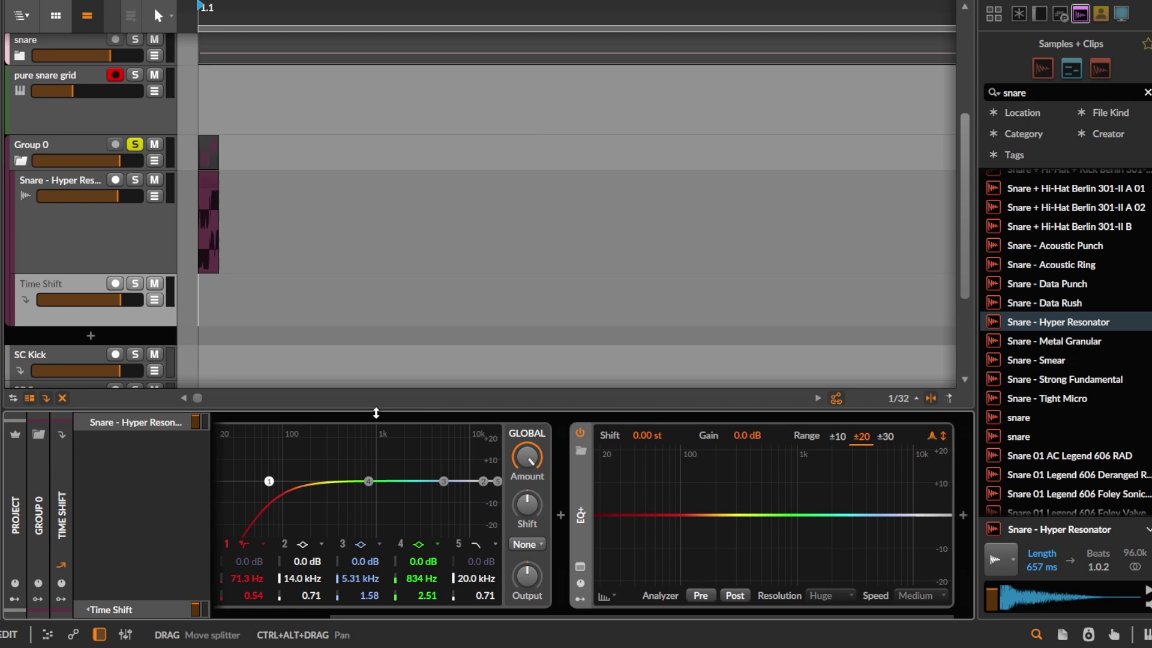
double_click(335, 503)
left_click(377, 494)
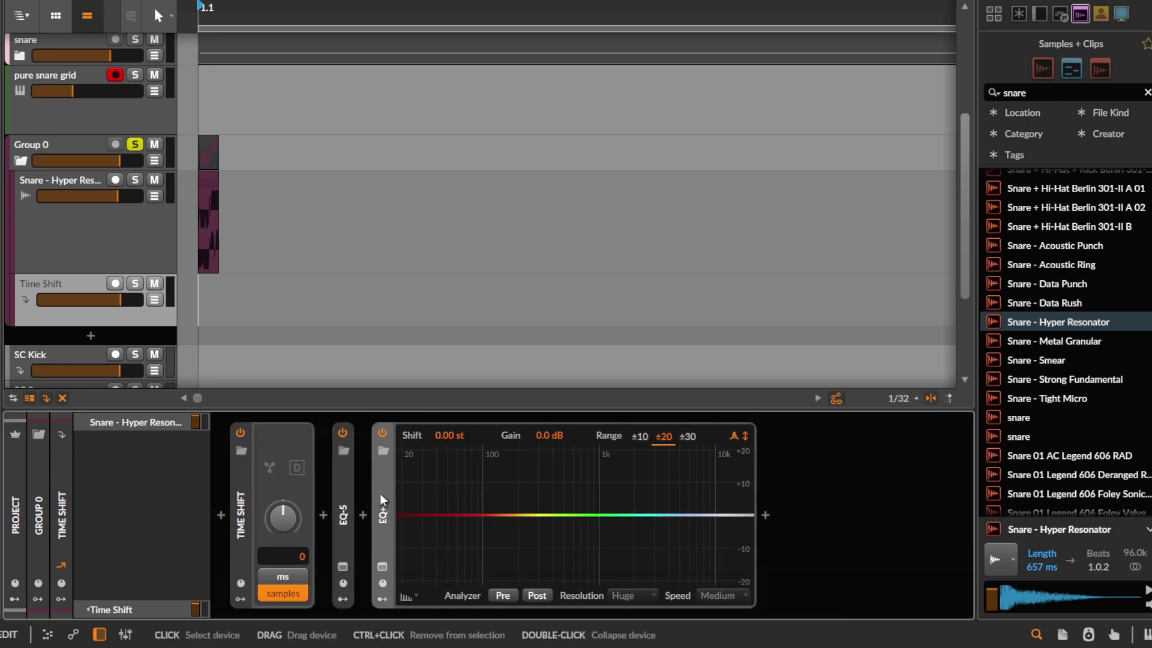
key("alt+a")
left_click(60, 480)
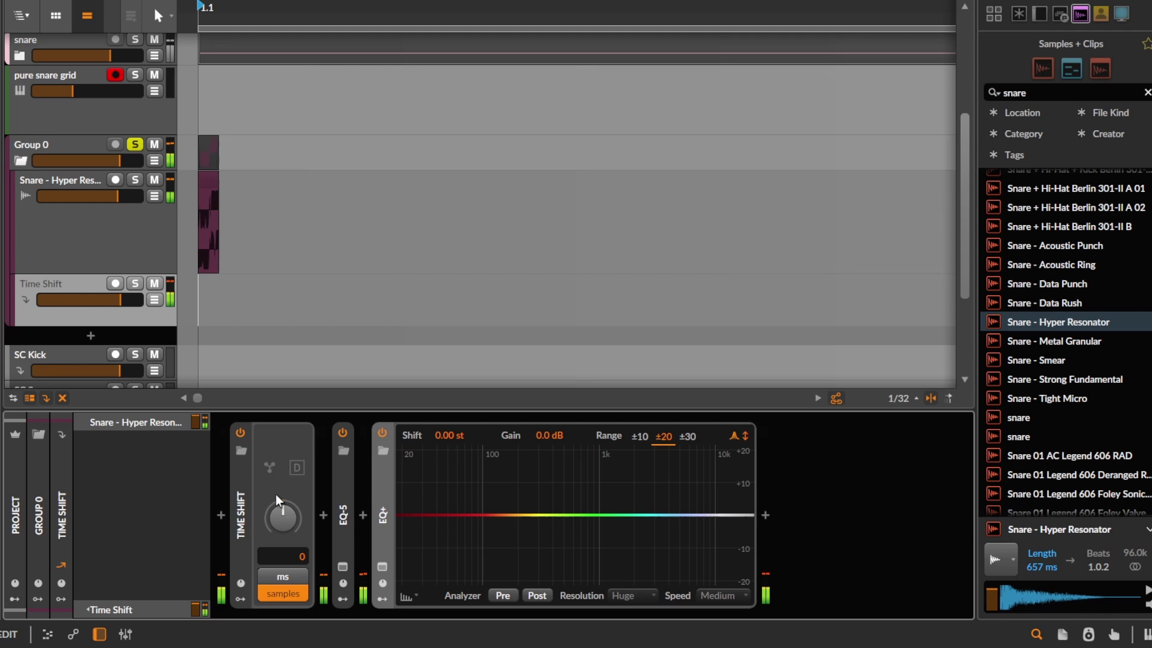
left_click(60, 490)
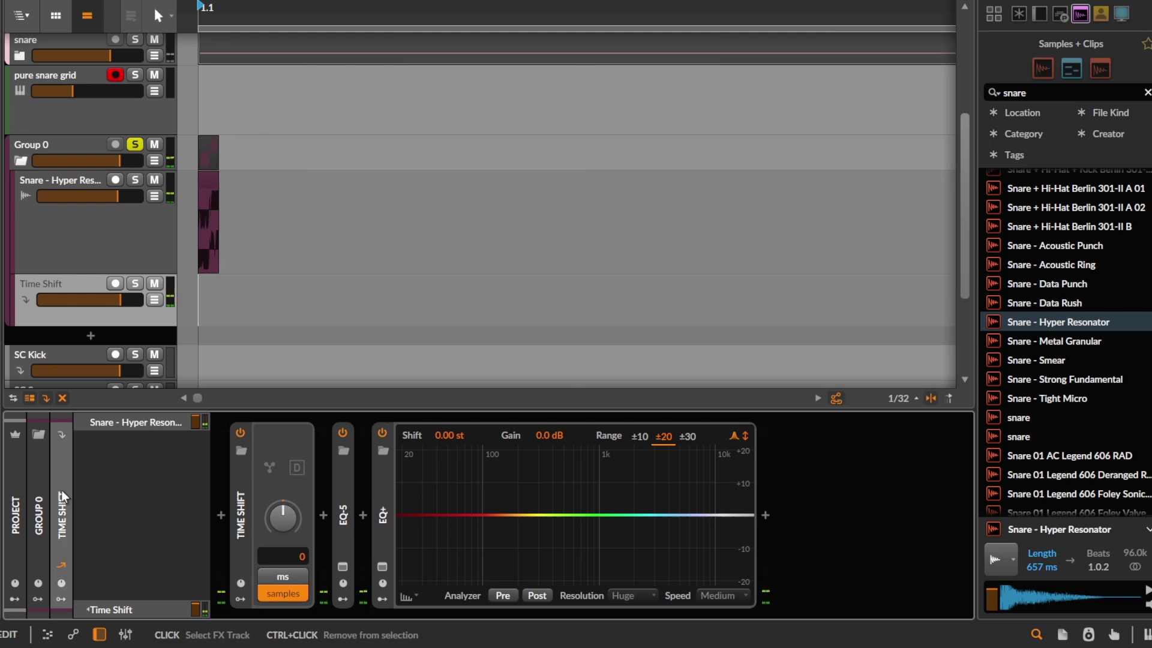
left_click(384, 498)
key("Delete")
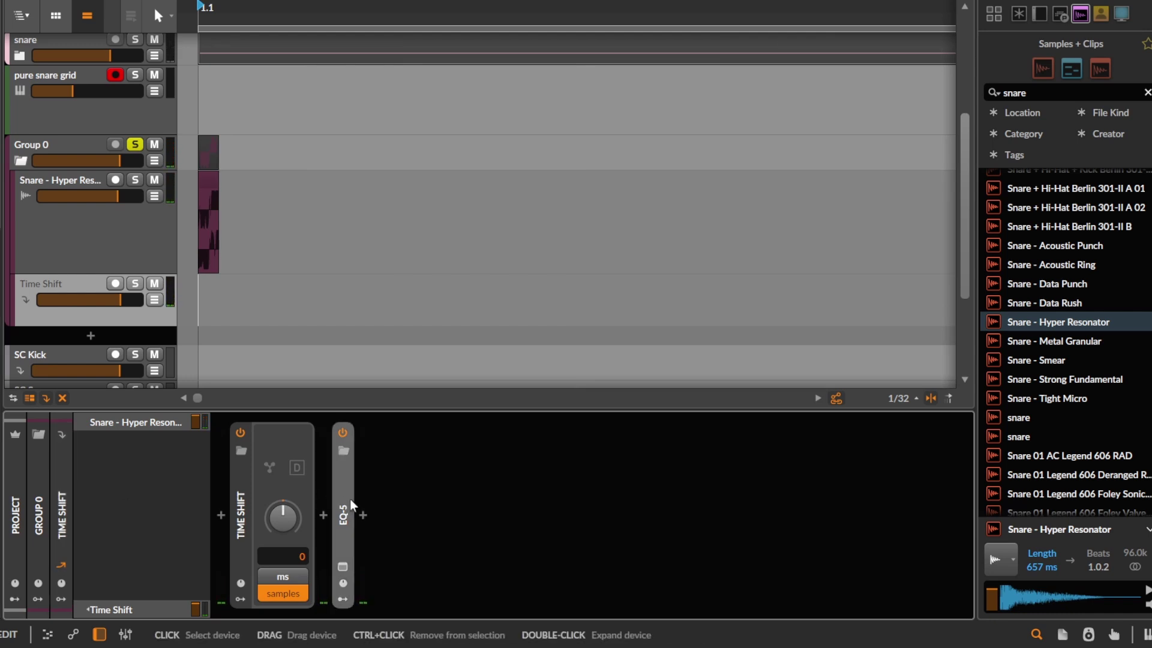
Expand EQ-5 and set its low cut to 124 Hz with Q 0.80 and its band 5 high cut to 1.41 kHz with Q 0.89
double_click(351, 504)
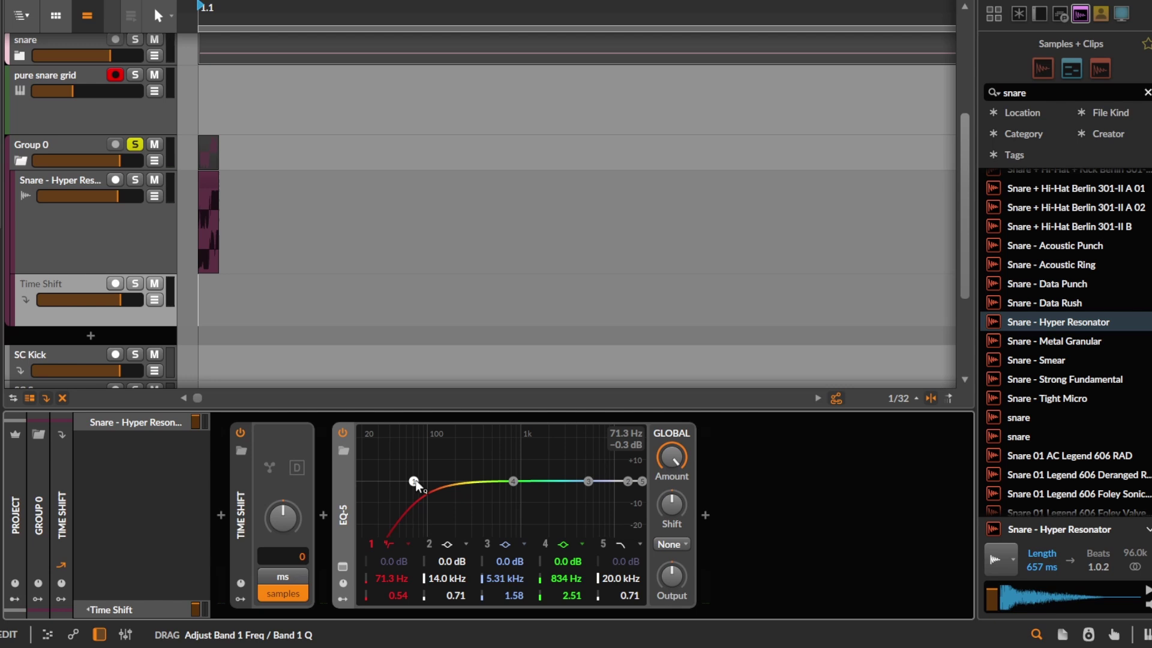
mouse_move(442, 460)
left_mouse_down()
mouse_move(403, 499)
mouse_move(433, 478)
left_mouse_up()
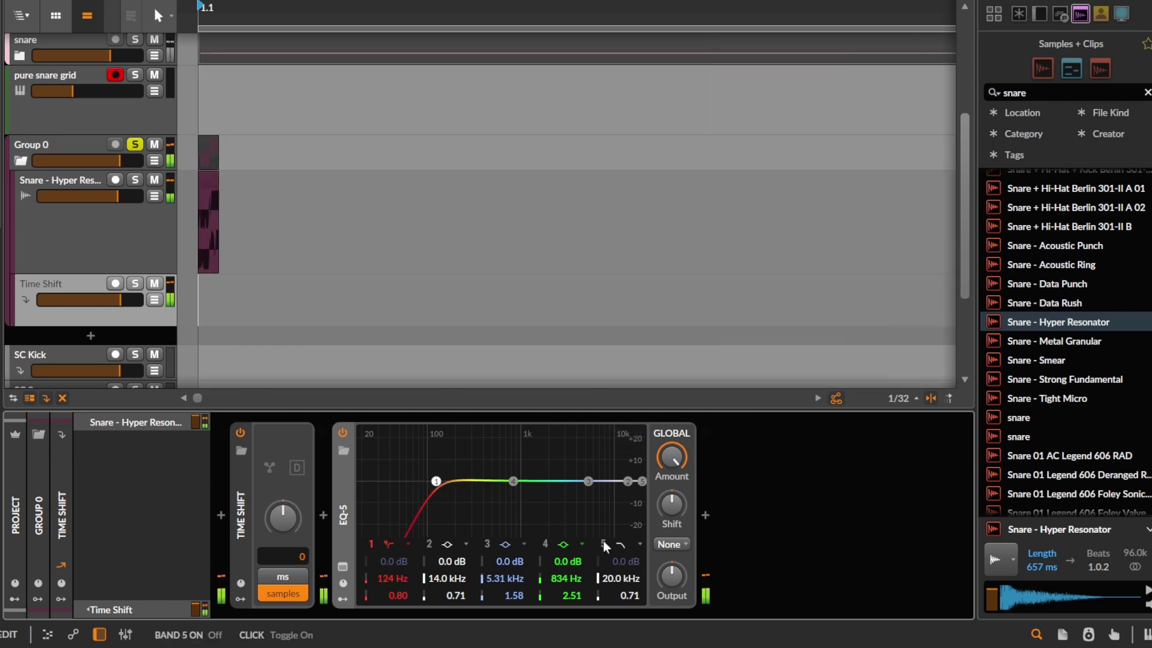
left_click_drag(642, 484, 532, 467)
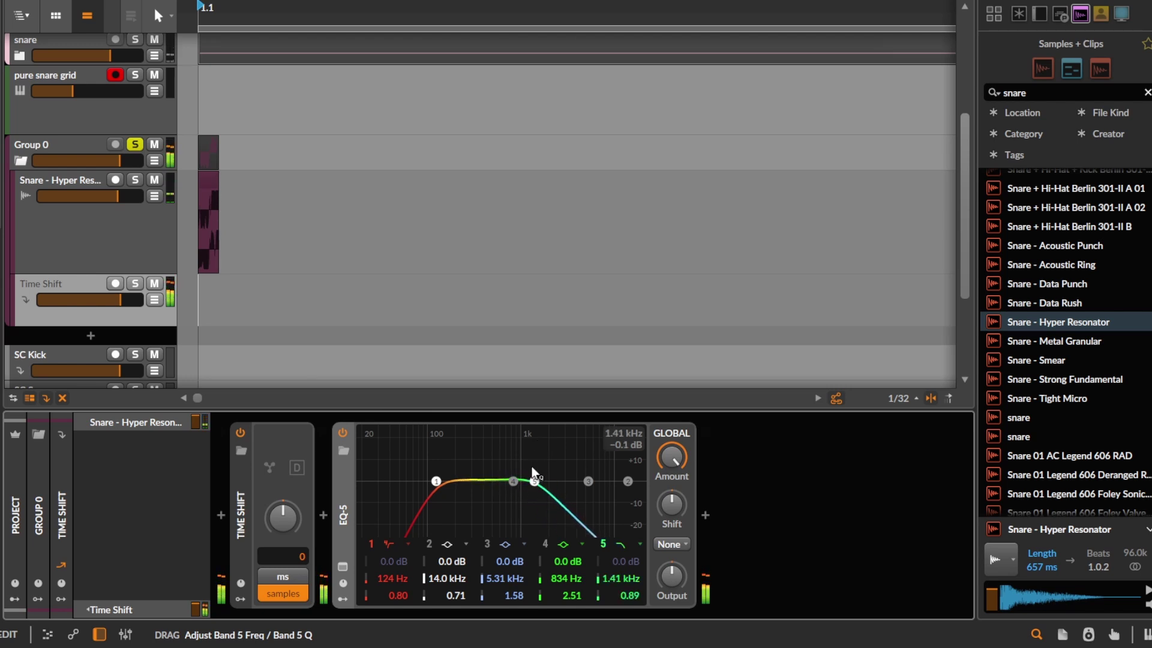
Collapse EQ-5 and insert a Saturator after it on the Time Shift track
double_click(337, 502)
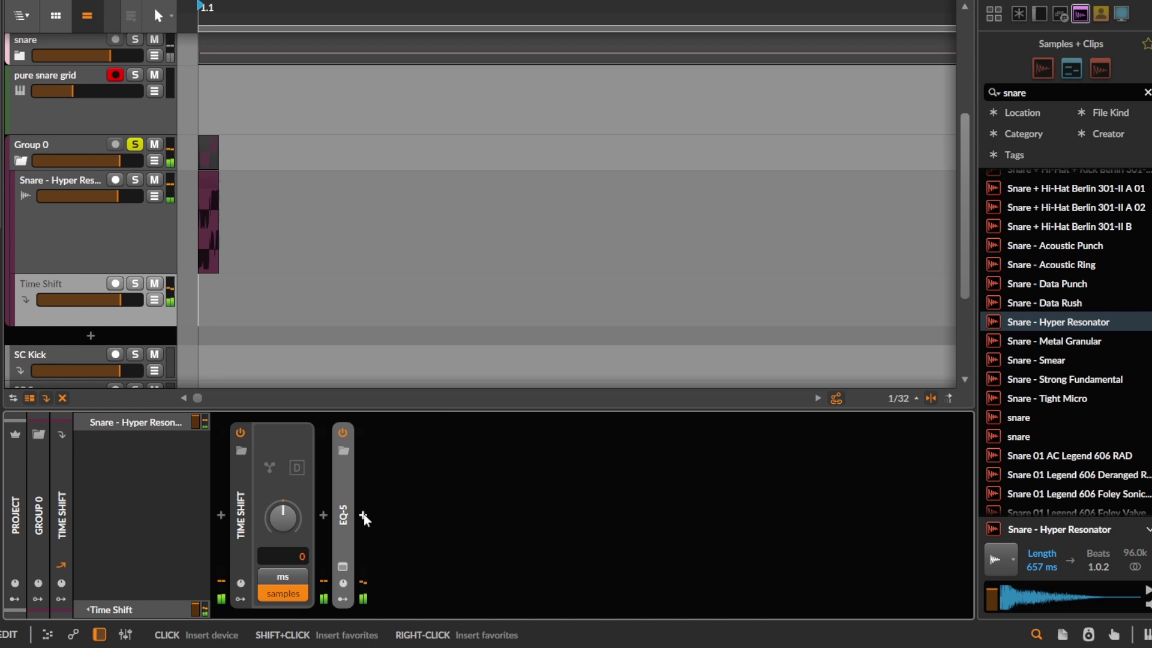
left_click(363, 514)
type("sat")
key("Down")
key("Return")
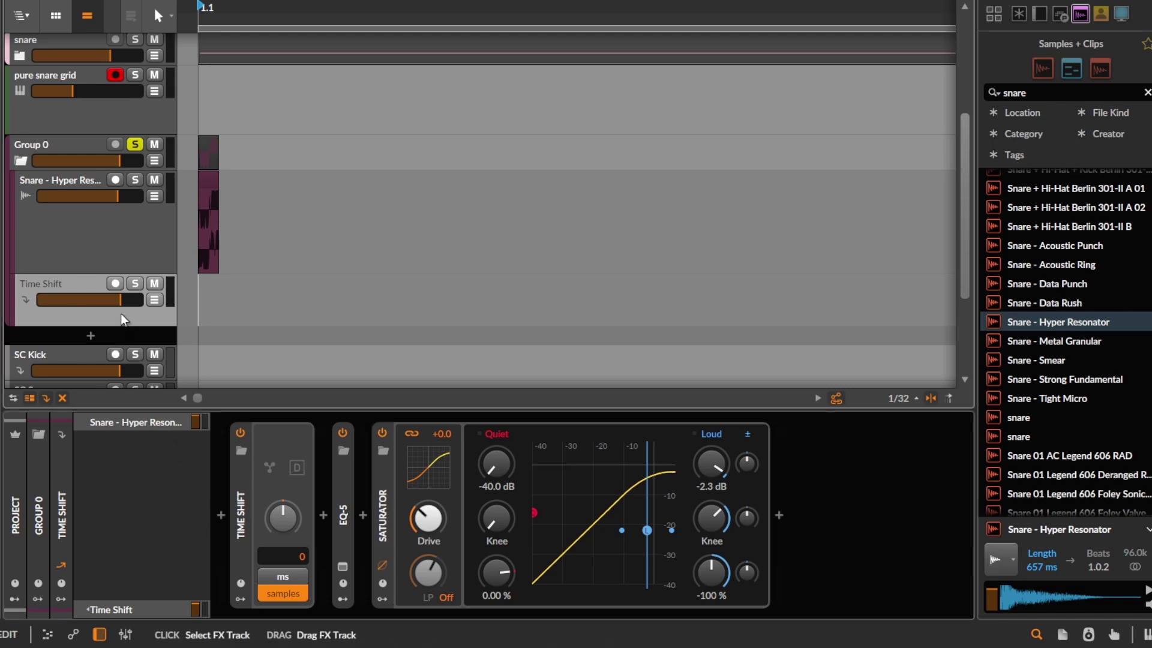
Set Time Shift to +26 samples with D enabled, and adjust the Saturator's drive and loud knee offset
left_click_drag(428, 517, 427, 541)
left_click_drag(306, 521, 283, 516)
left_click_drag(436, 522, 437, 480)
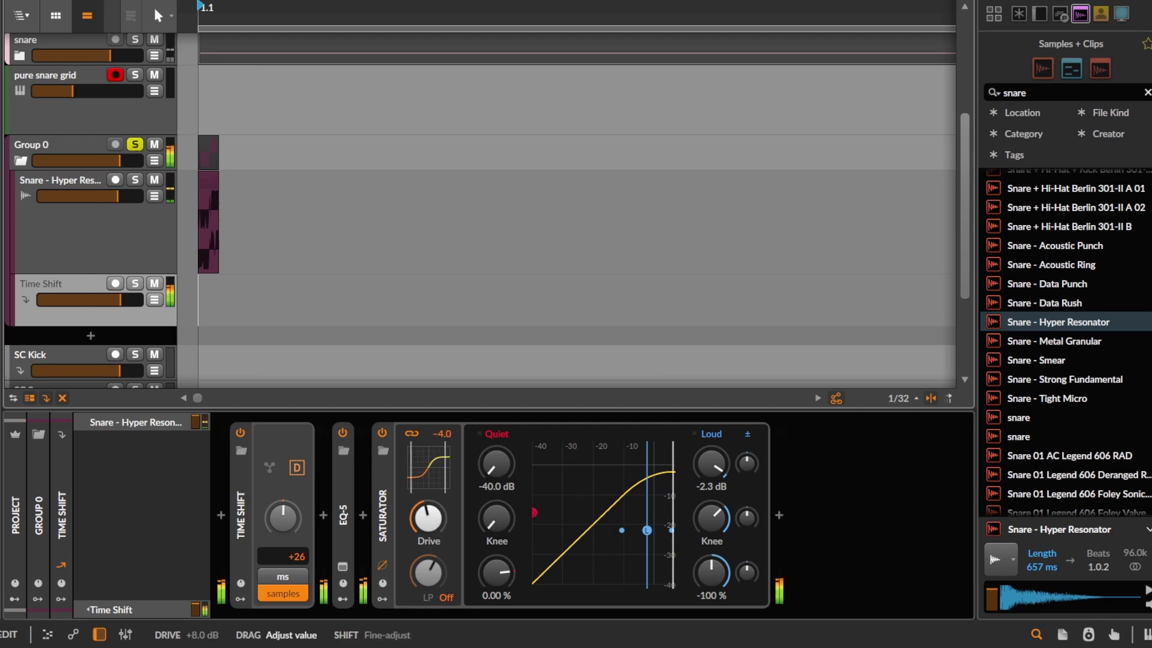
left_click_drag(747, 517, 747, 523)
mouse_move(441, 532)
left_mouse_down()
mouse_move(440, 511)
mouse_move(440, 551)
left_mouse_up()
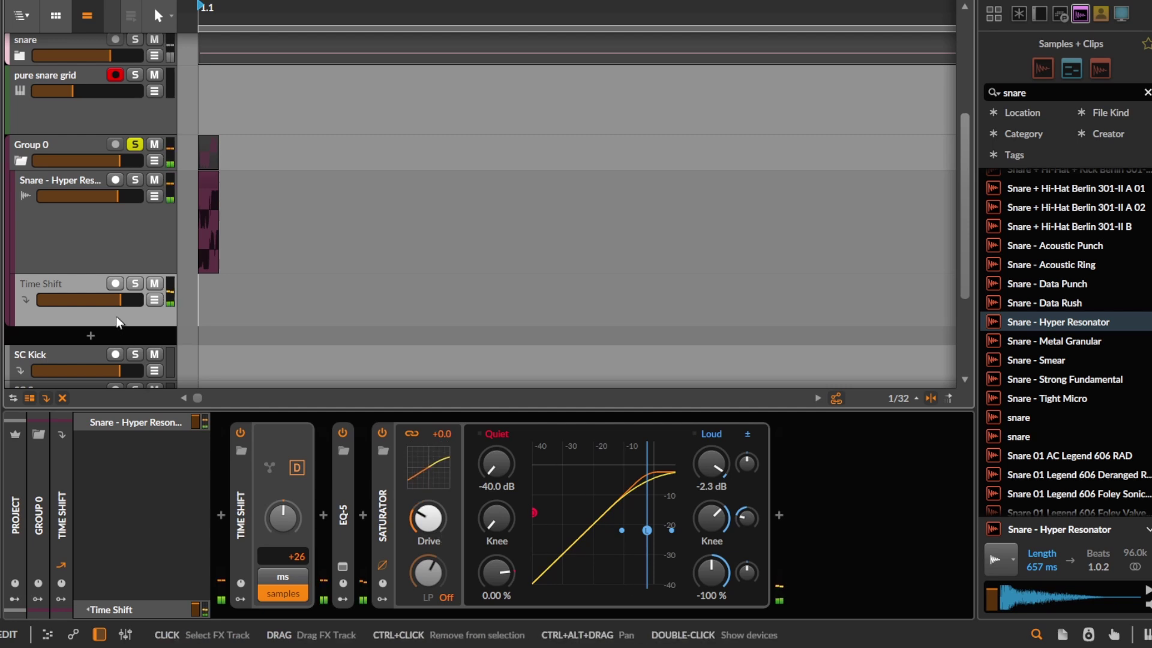
Add a second FX track inside Group 0 and insert a Pitch Shifter on it
double_click(171, 337)
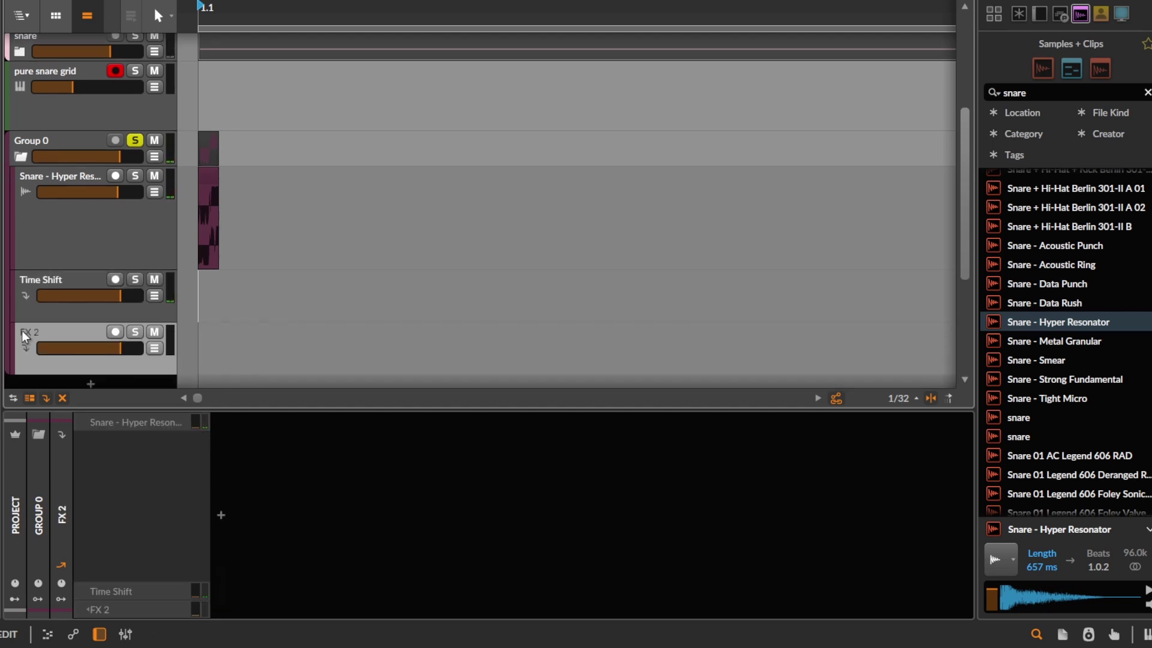
left_click(76, 317)
left_click(74, 333)
left_click(221, 514)
type("pit")
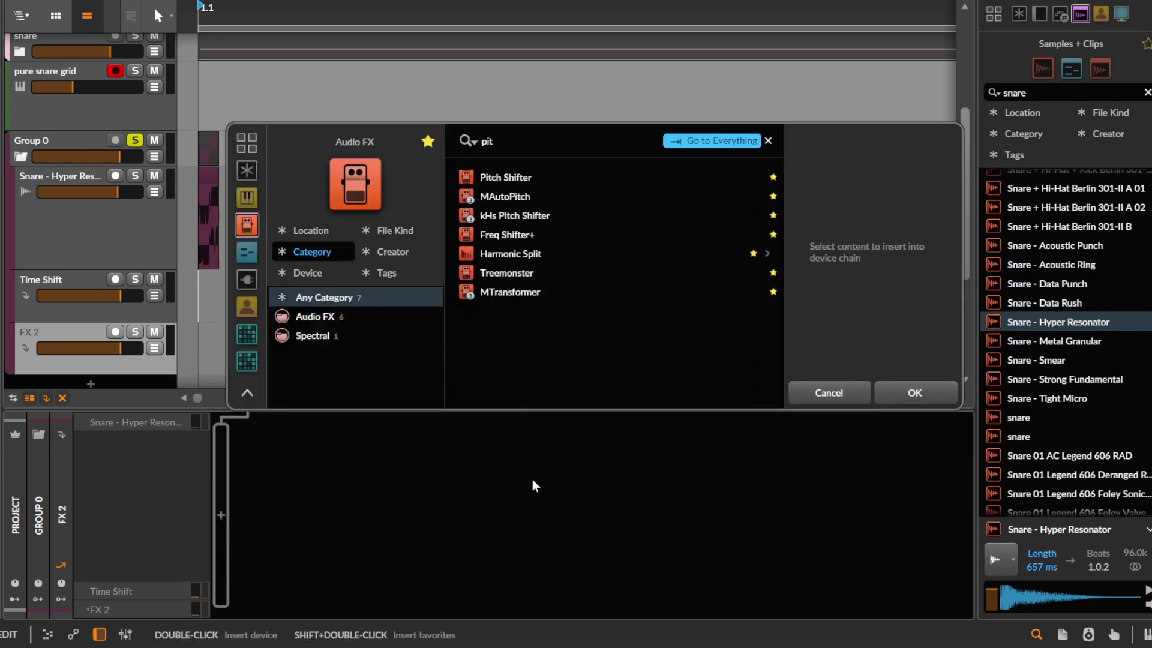
key("Return")
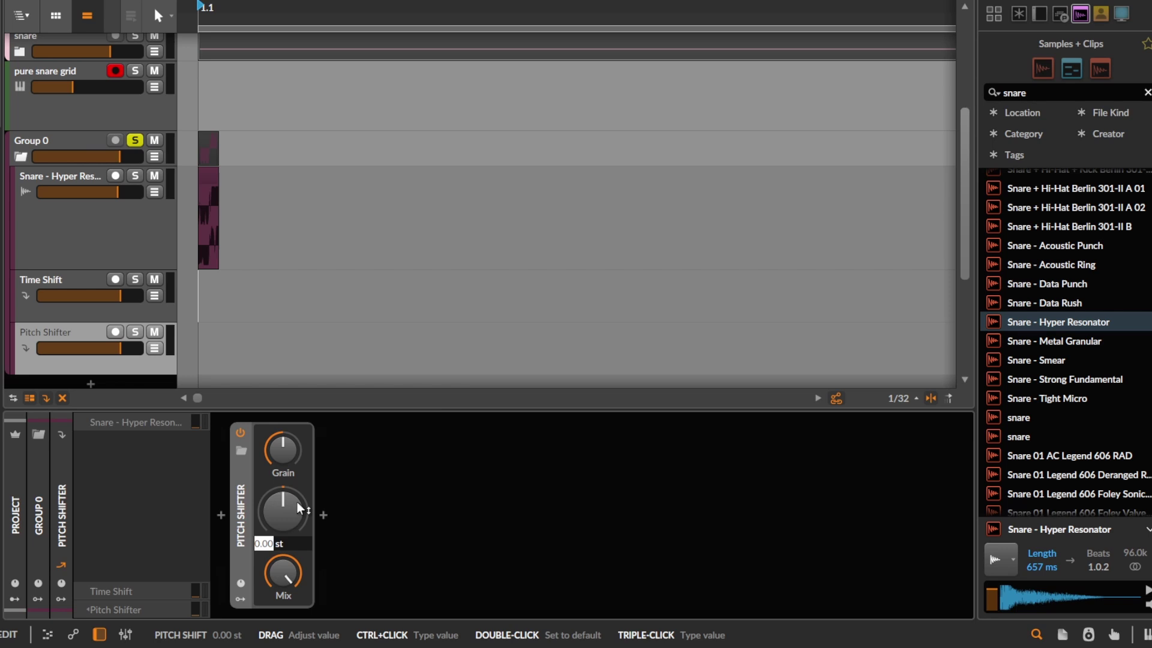
Set the Pitch Shifter to 12.00 st and lower its mix and grain
left_click_drag(297, 501, 297, 456)
left_click_drag(282, 573, 282, 591)
mouse_move(292, 460)
left_mouse_down()
mouse_move(293, 477)
mouse_move(292, 460)
left_mouse_up()
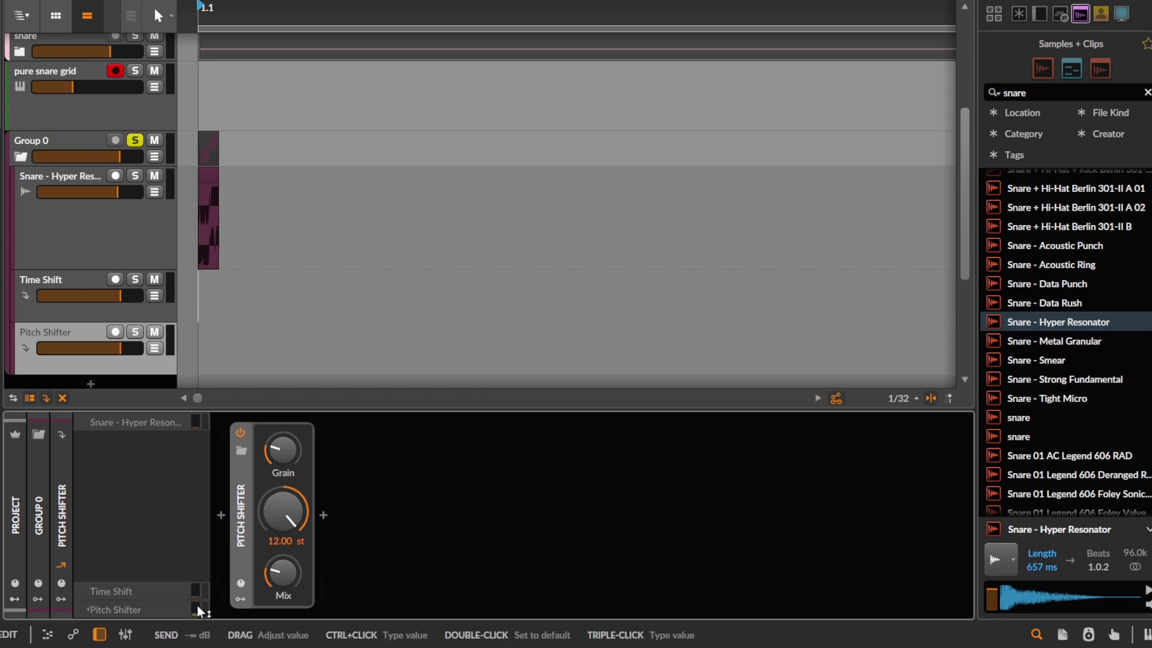
Raise the Pitch Shifter track's send to itself and the Time Shift track's send to Pitch Shifter
left_click_drag(197, 605, 197, 558)
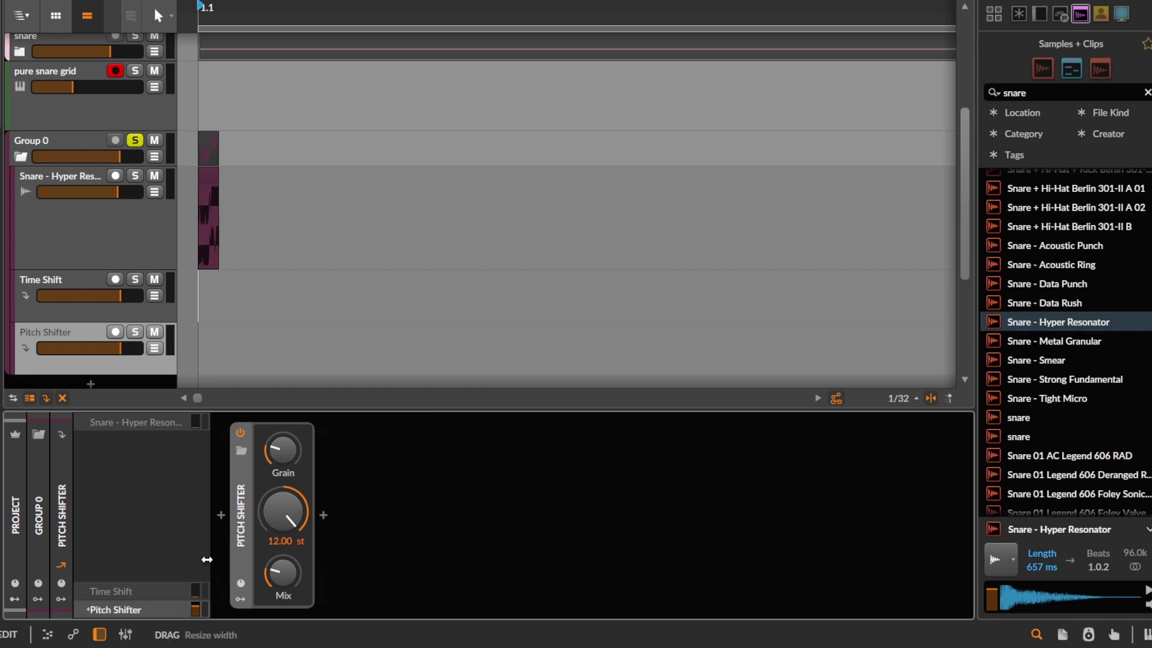
left_click(78, 308)
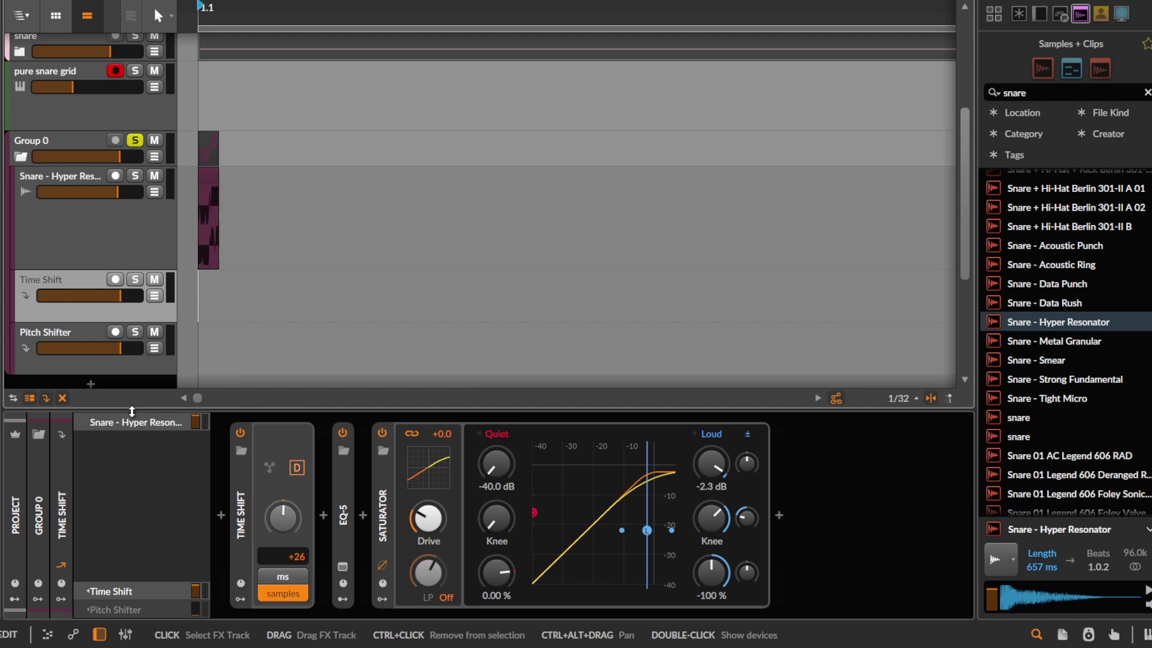
left_click_drag(197, 611, 197, 570)
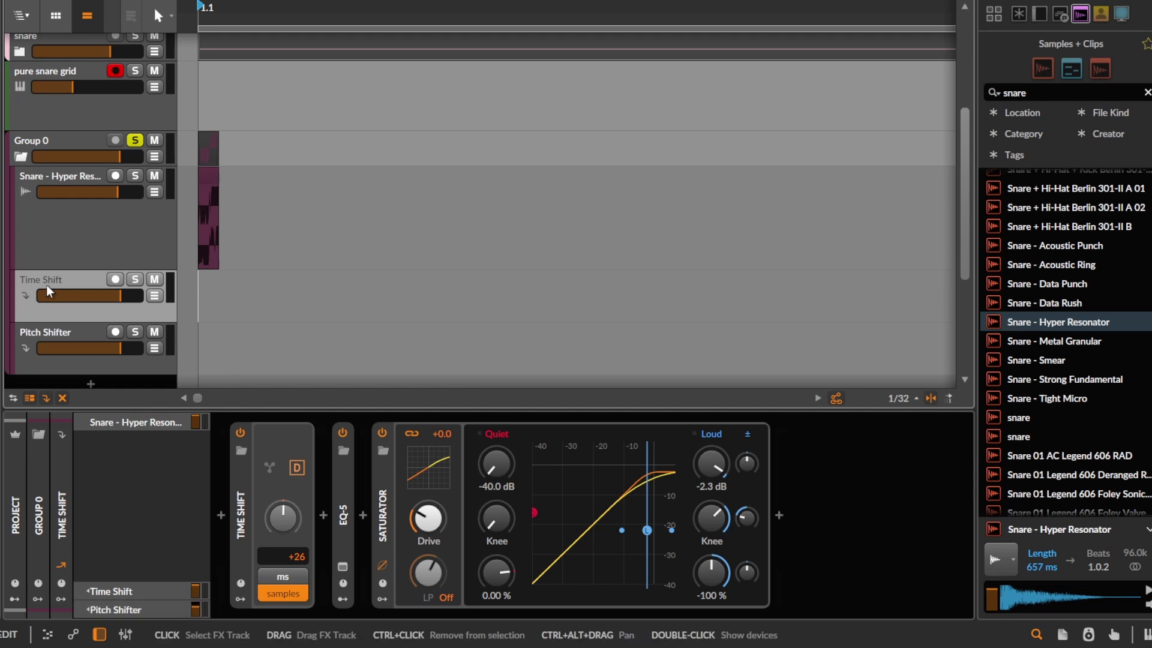
Compare the two FX tracks' routing and set the Pitch Shifter track's send to Time Shift to about -9.1 dB
left_click(78, 333)
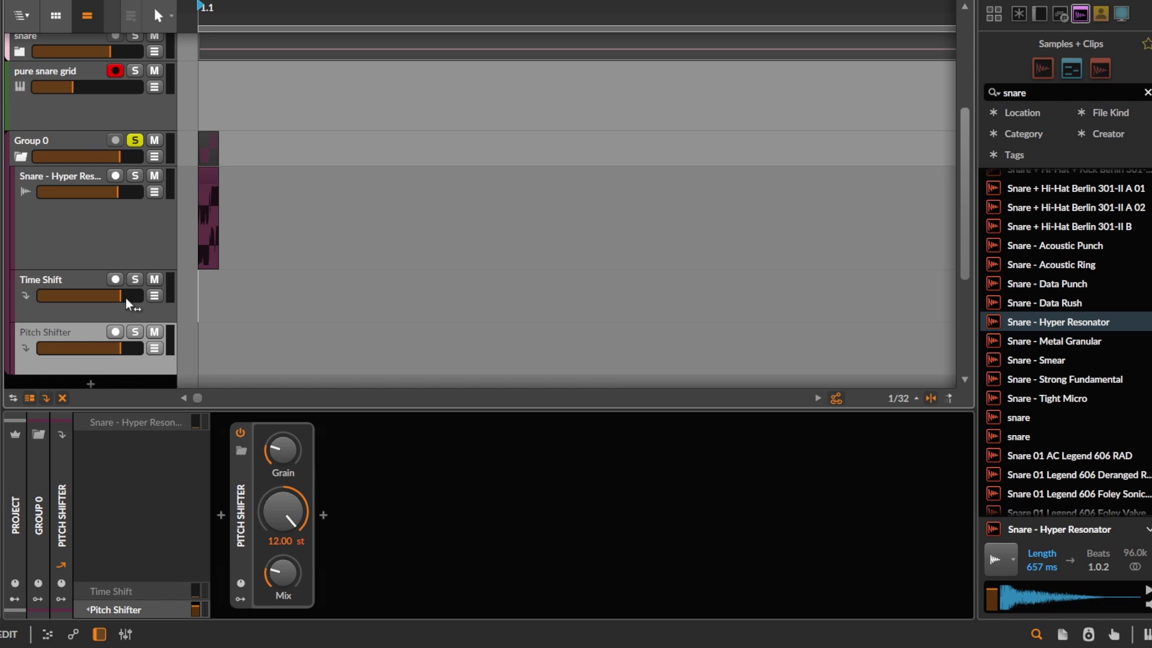
left_click(45, 282)
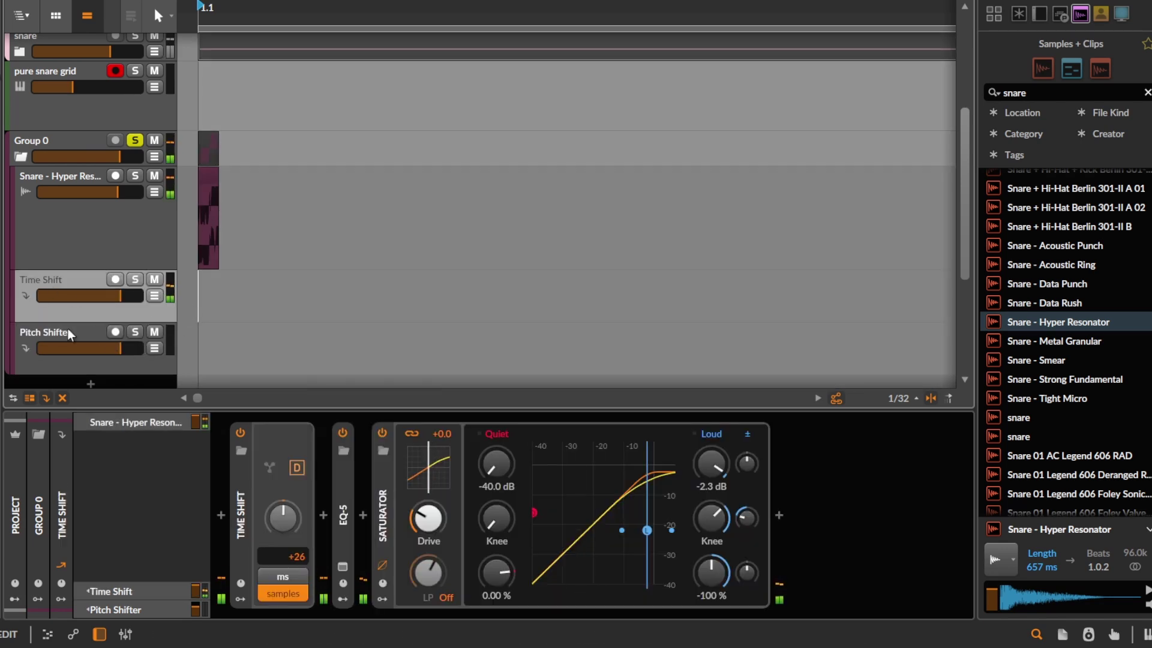
left_click(67, 329)
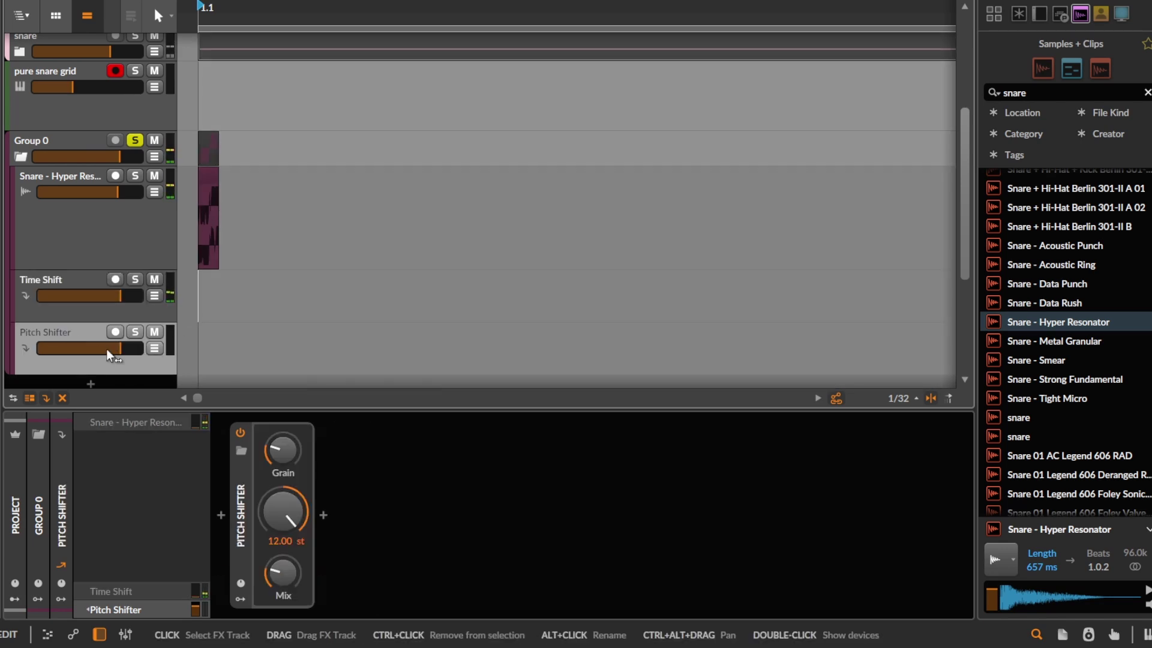
left_click(95, 318)
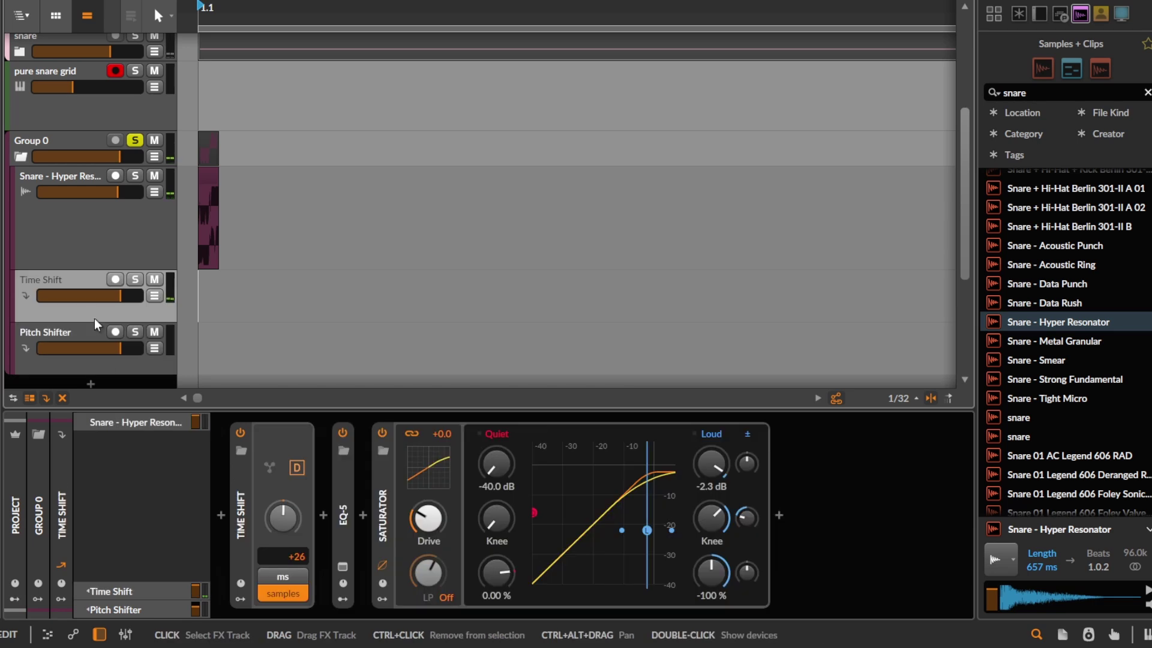
left_click(99, 370)
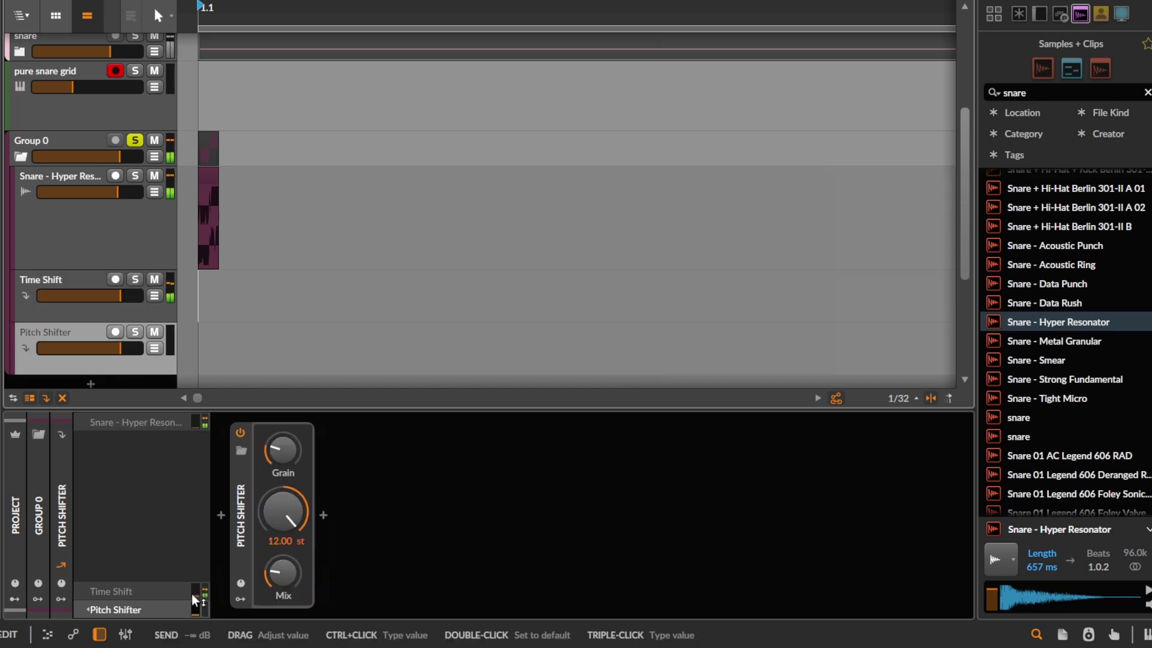
left_click_drag(192, 595, 192, 587)
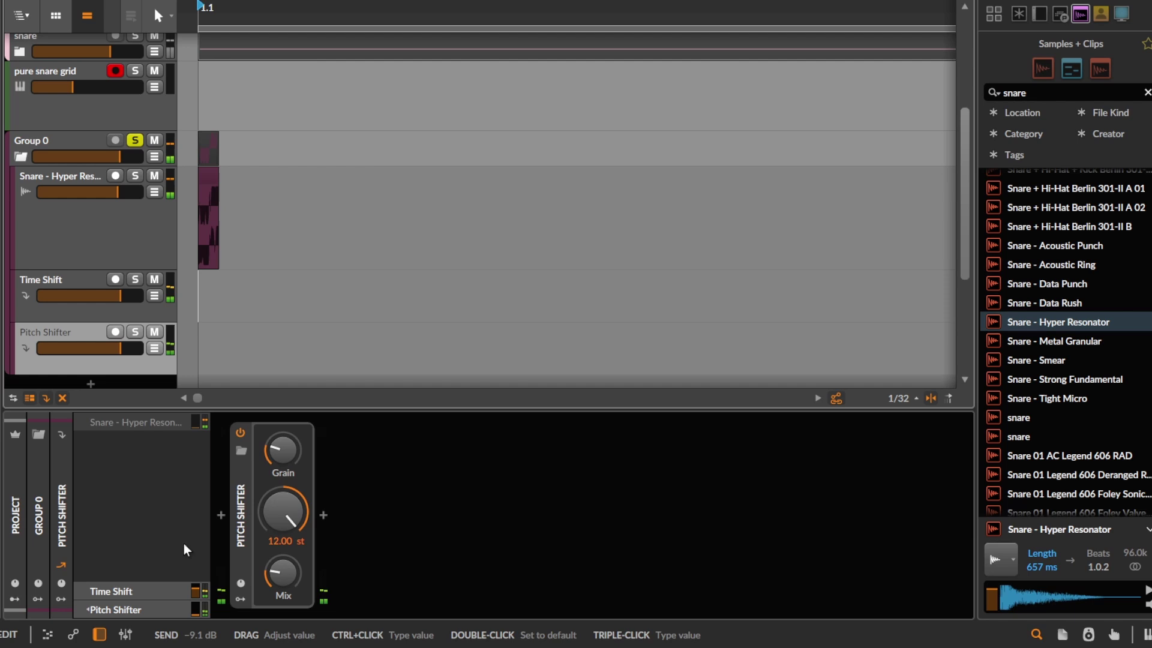
Lower the Saturator's loud threshold to -3.7 dB on the Time Shift track and fine-tune its drive
left_click(130, 315)
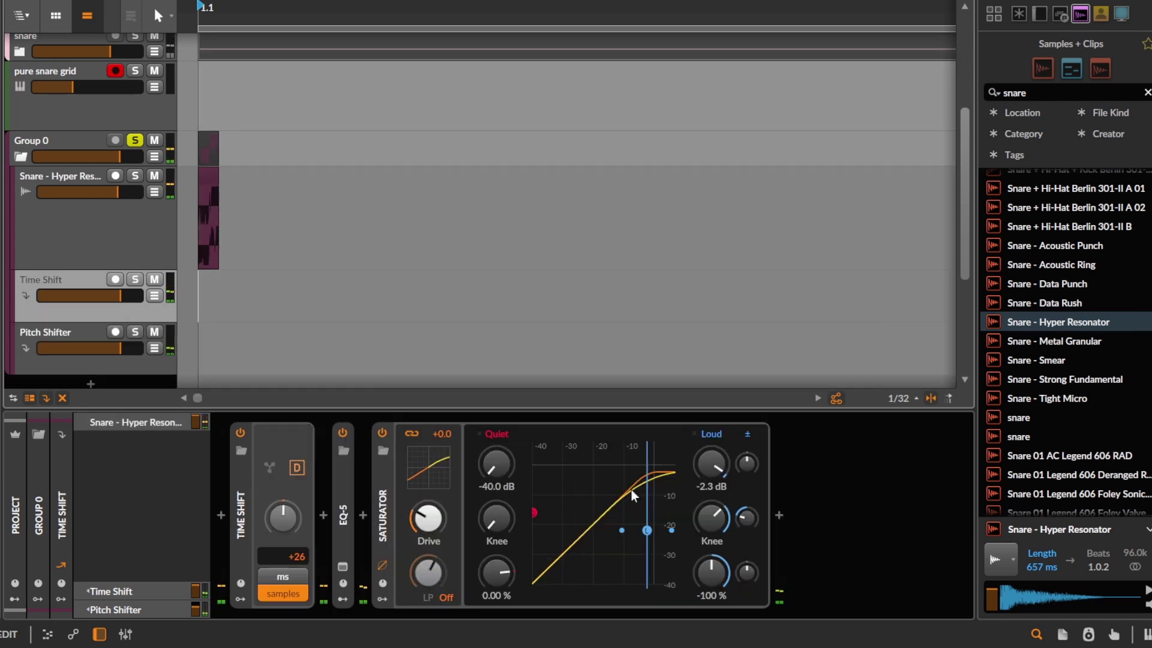
left_click_drag(702, 467, 702, 474)
mouse_move(418, 520)
left_mouse_down()
mouse_move(419, 505)
mouse_move(426, 523)
left_mouse_up()
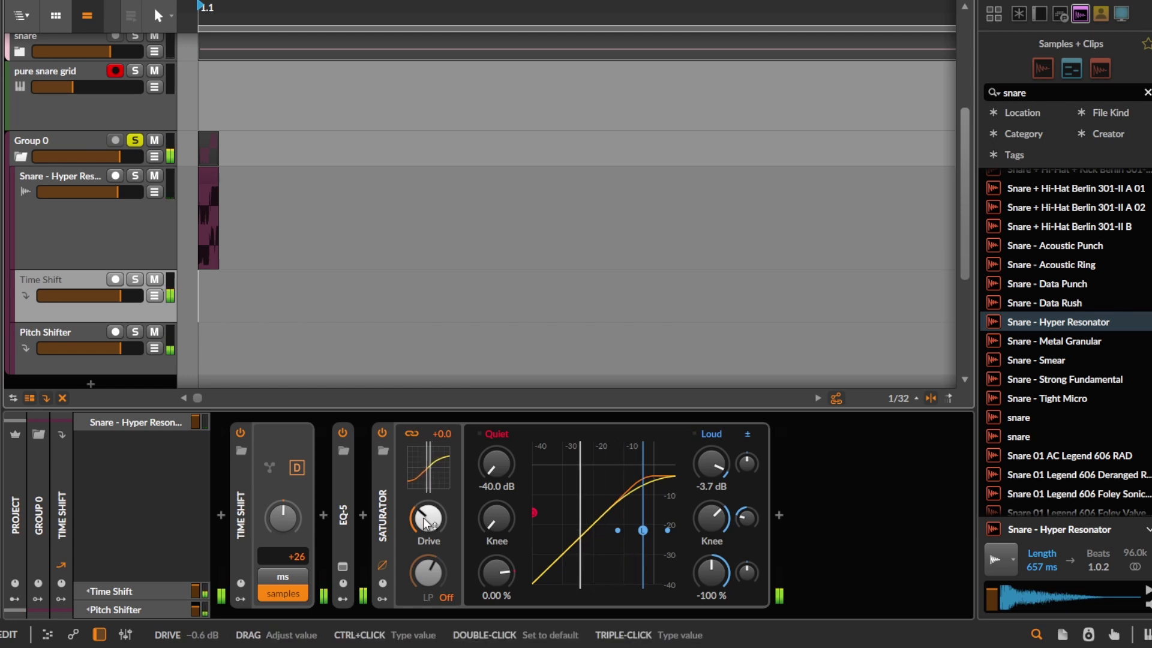
left_click_drag(426, 523, 425, 519)
Raise the Pitch Shifter track's send to itself and set the Pitch Shifter's mix to about 44%
left_click(80, 370)
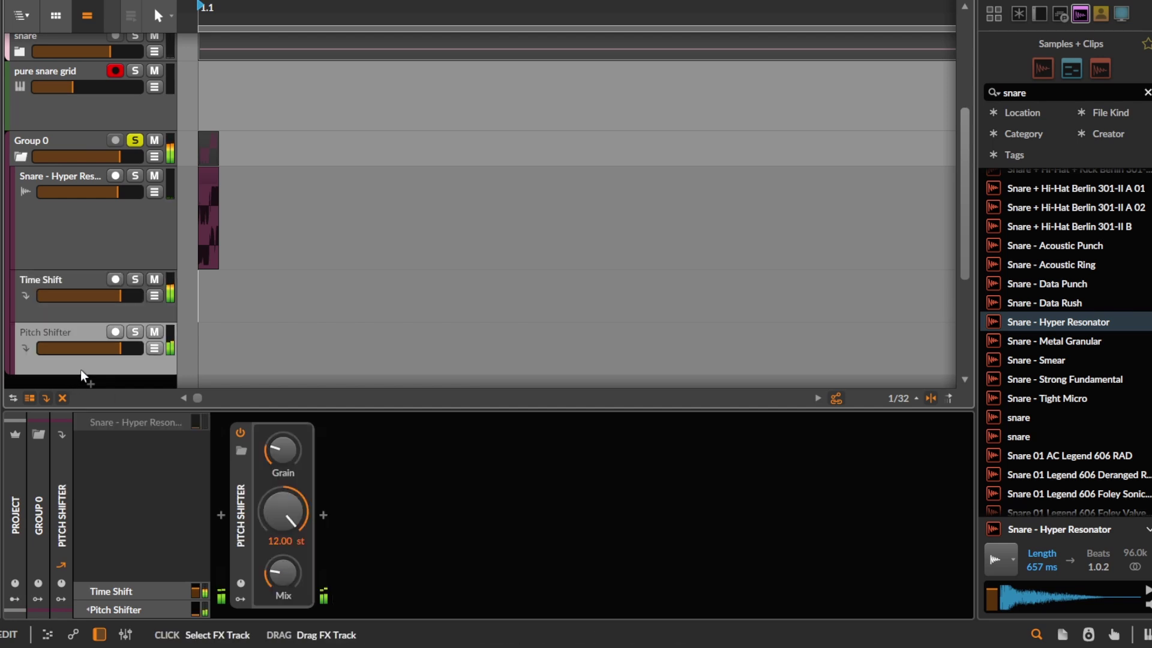
left_click_drag(196, 615, 197, 613)
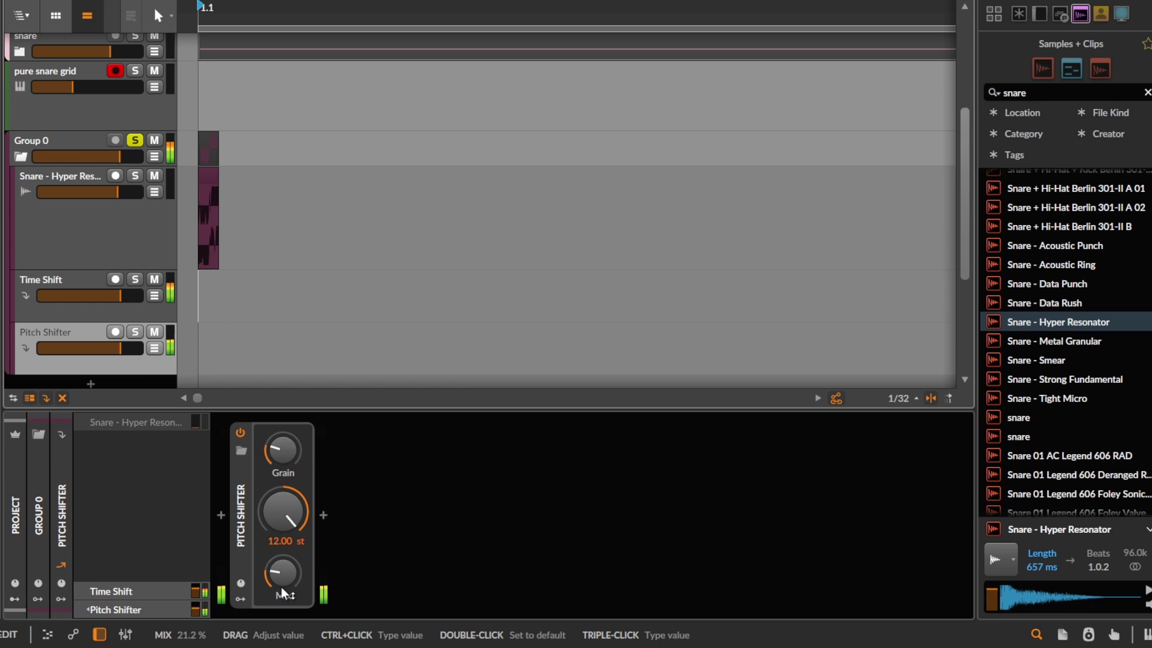
left_click_drag(284, 573, 283, 540)
left_click(128, 305)
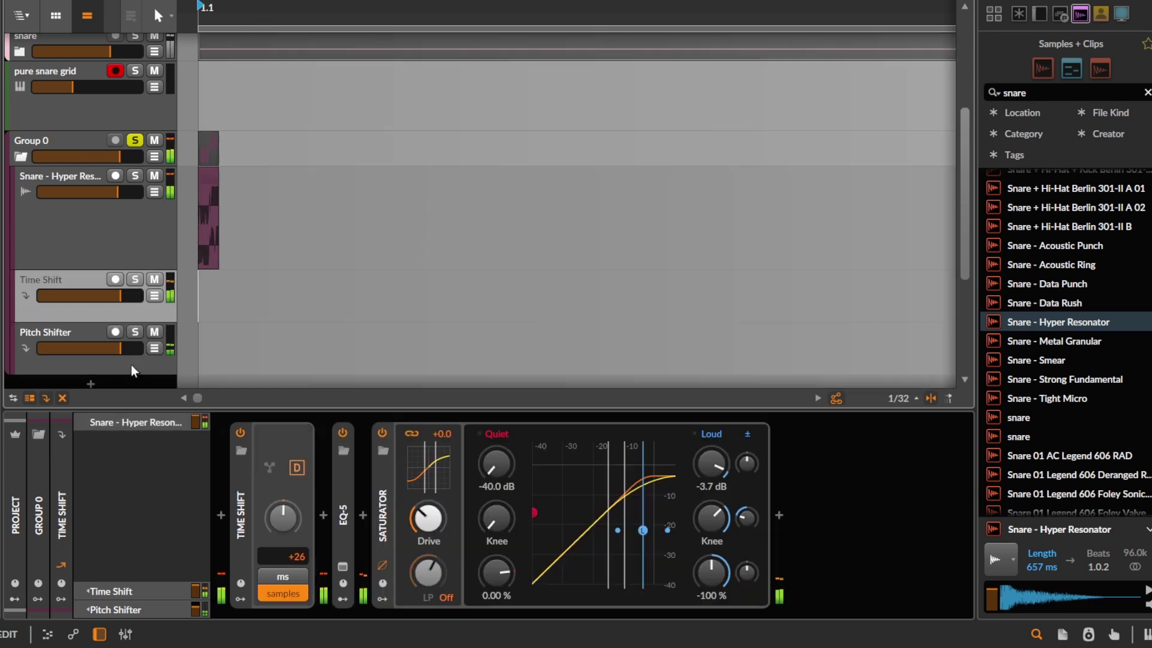
left_click(137, 371)
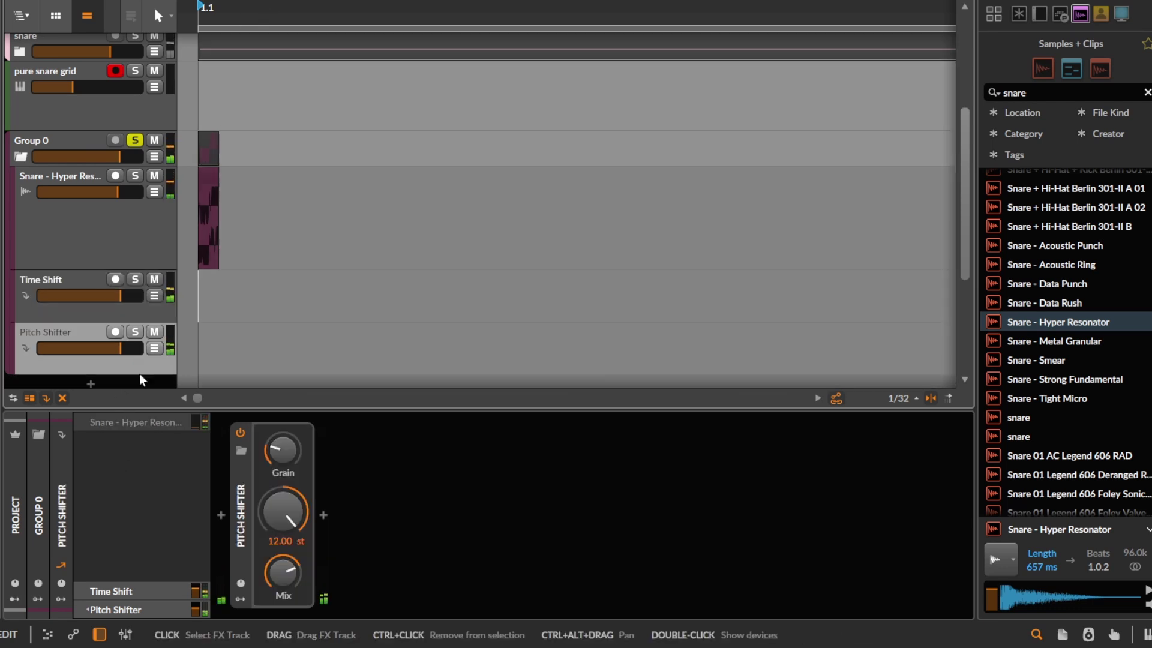
left_click_drag(283, 573, 283, 585)
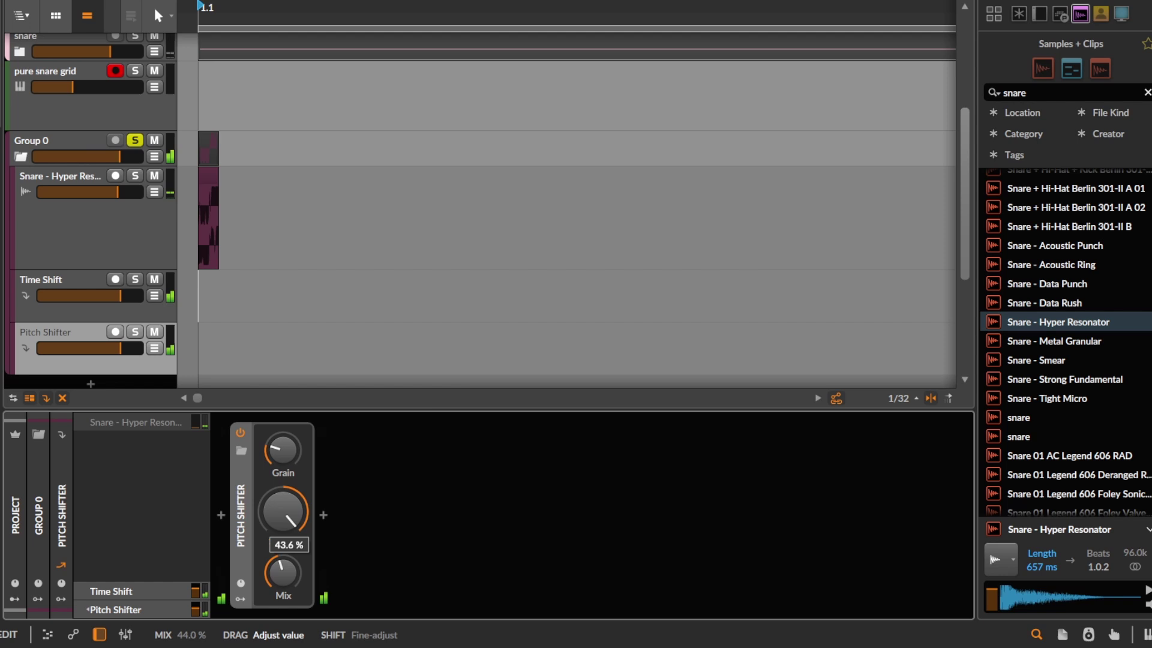
Delete the whole Group 0 track with its snare sample and FX tracks
left_click(78, 145)
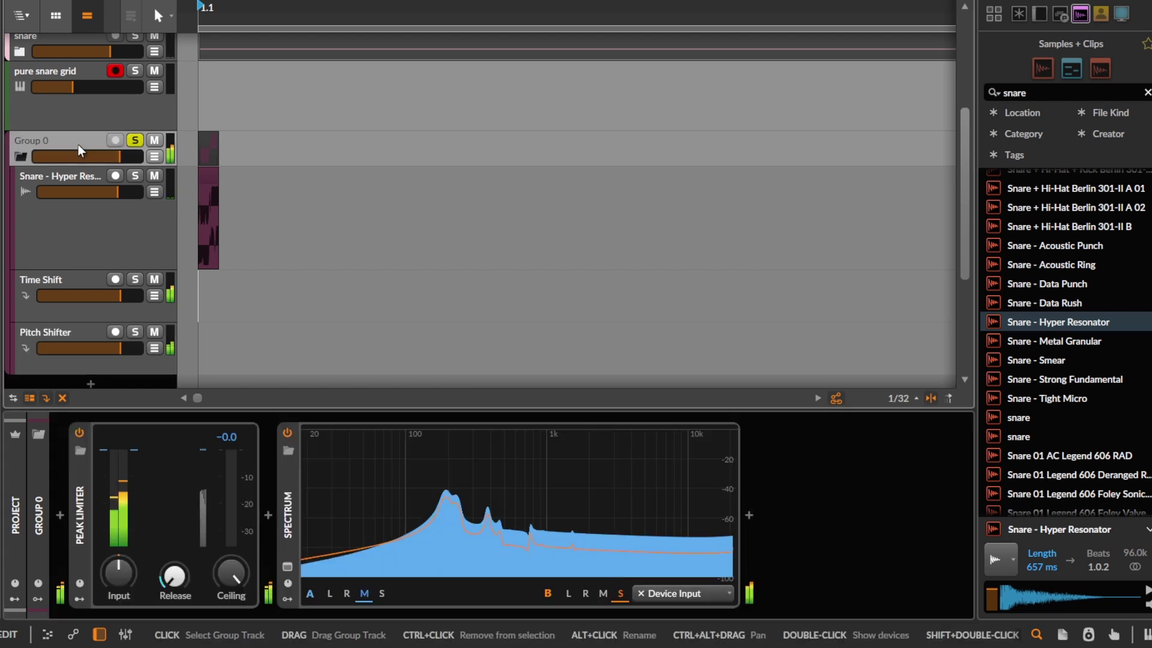
key("Delete")
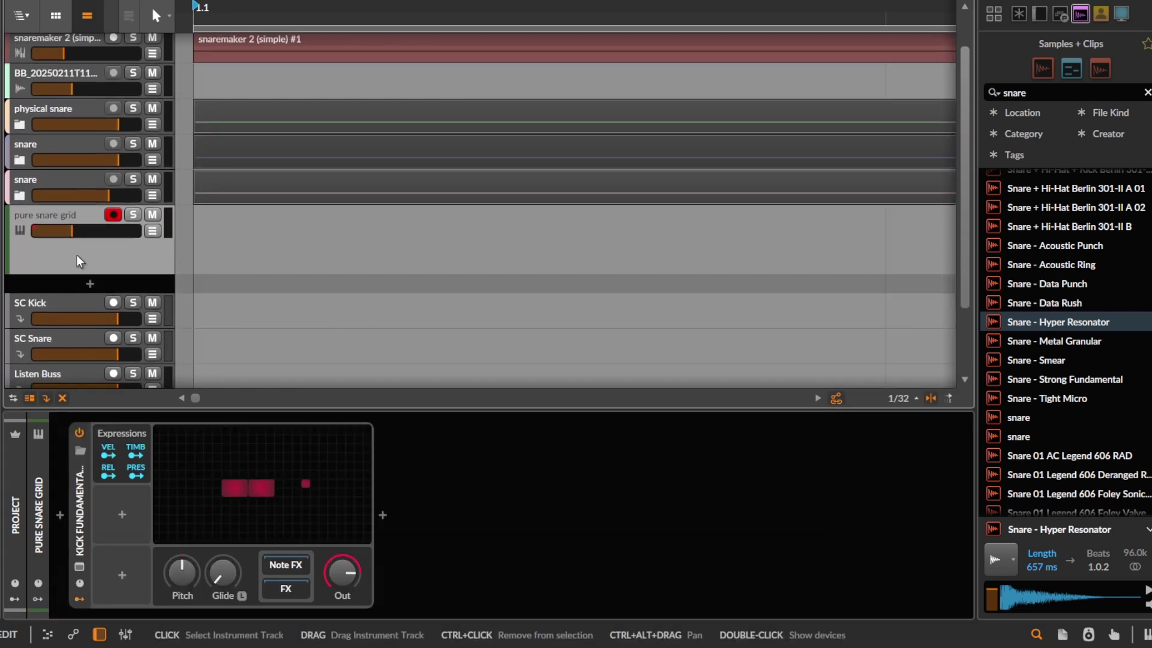
Unfold the pink snare group above the pure snare grid track and solo it
left_click_drag(76, 254, 13, 181)
left_click(21, 196)
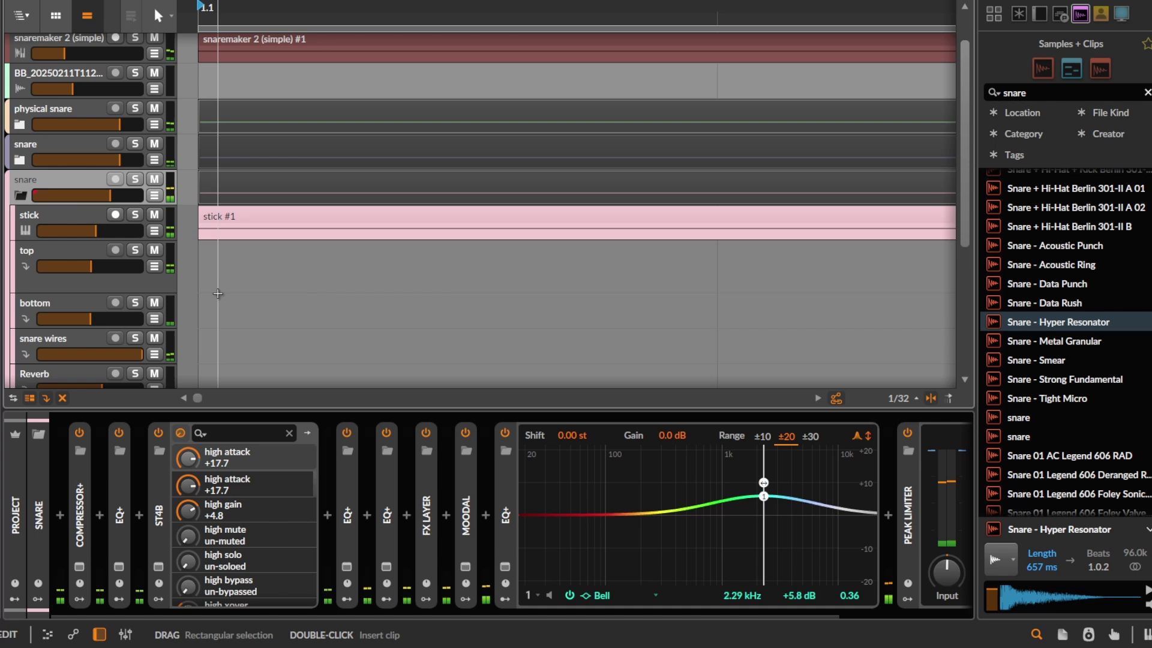
left_click(135, 199)
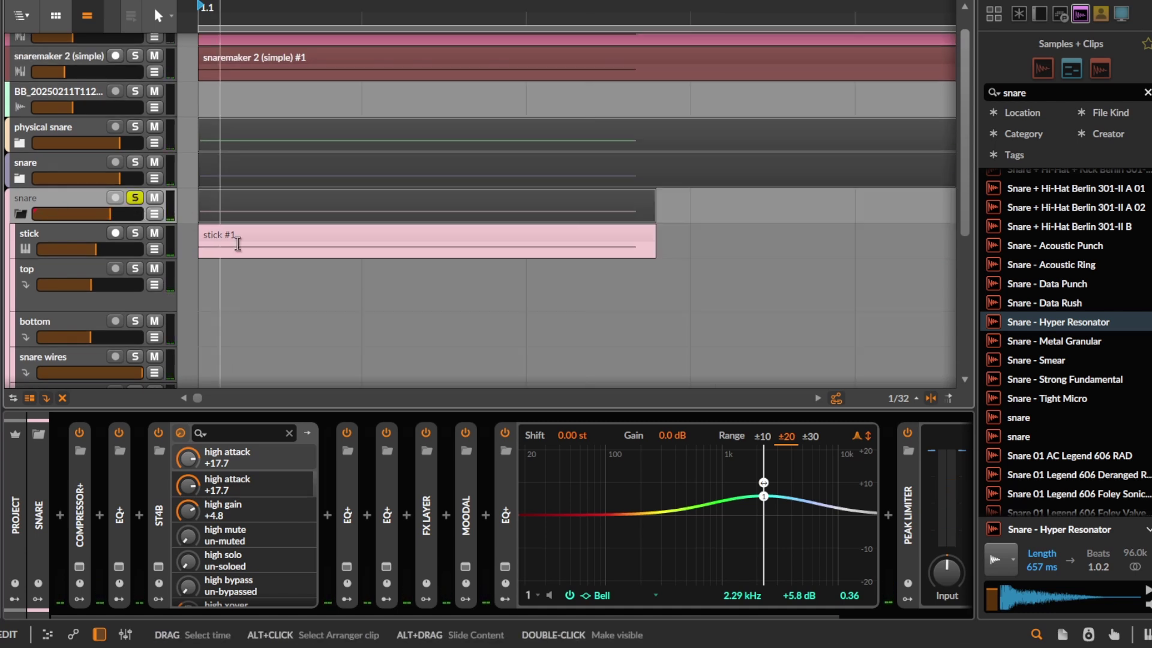
Hide the device chain to examine all the snare group's tracks and run playback
scroll(99, 279, "down", 2)
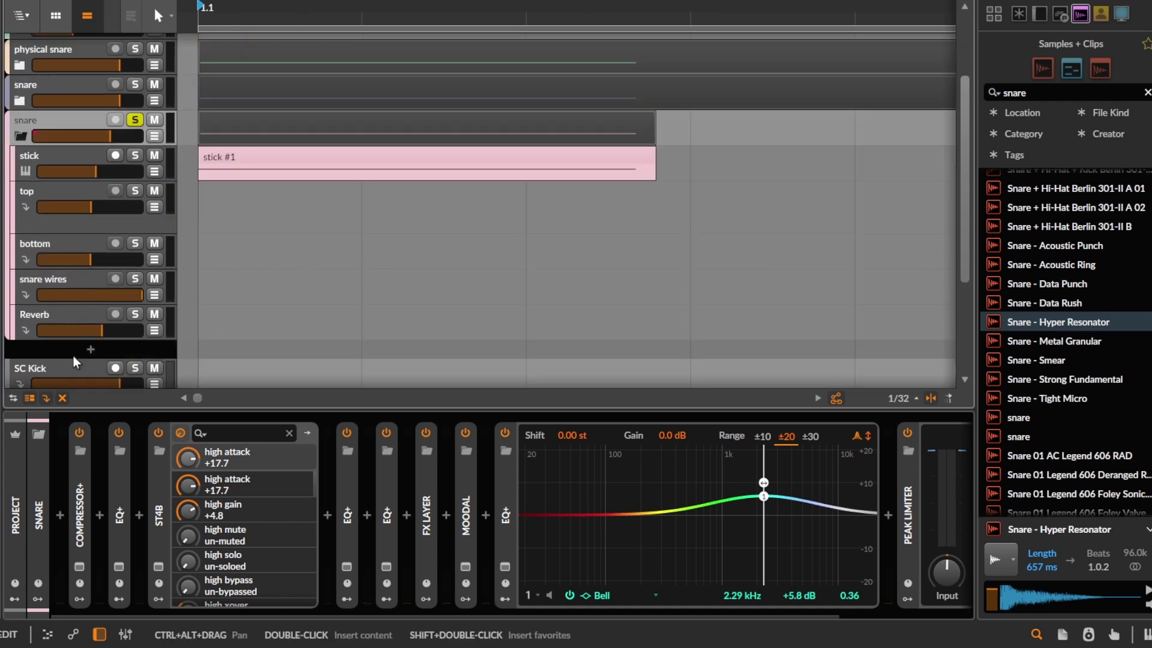
key("d")
key("d")
scroll(187, 351, "up", 2)
scroll(278, 298, "up", 1)
key("space")
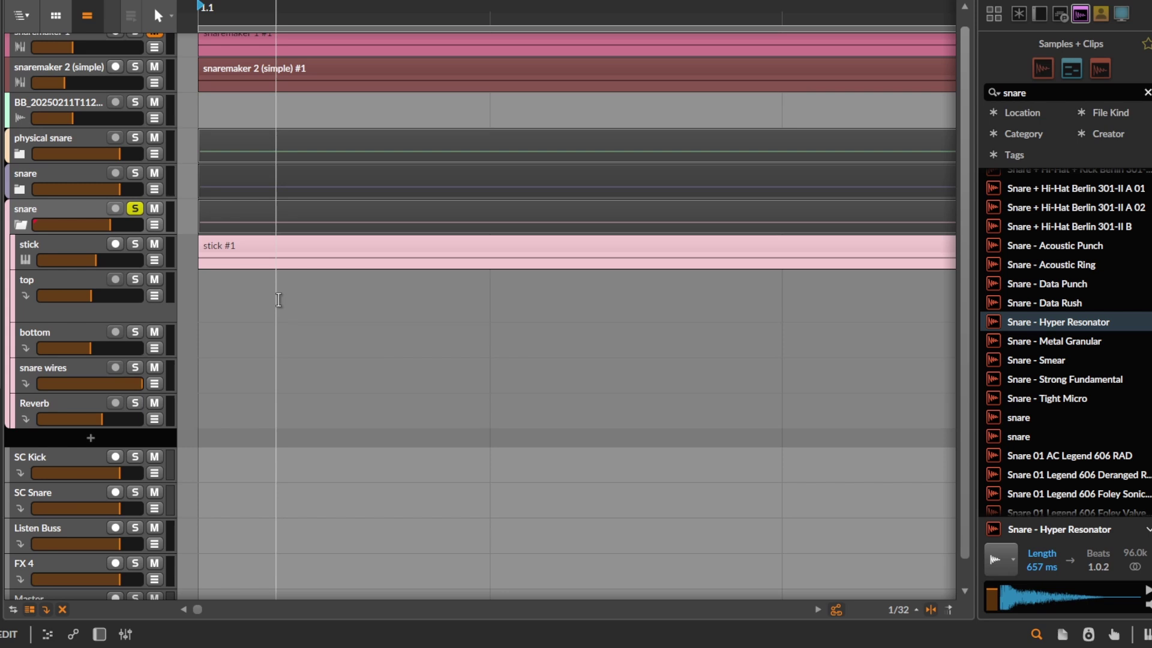
scroll(278, 299, "down", 2)
Solo the stick track and mute the top, bottom, snare wires and Reverb tracks
left_click(72, 246)
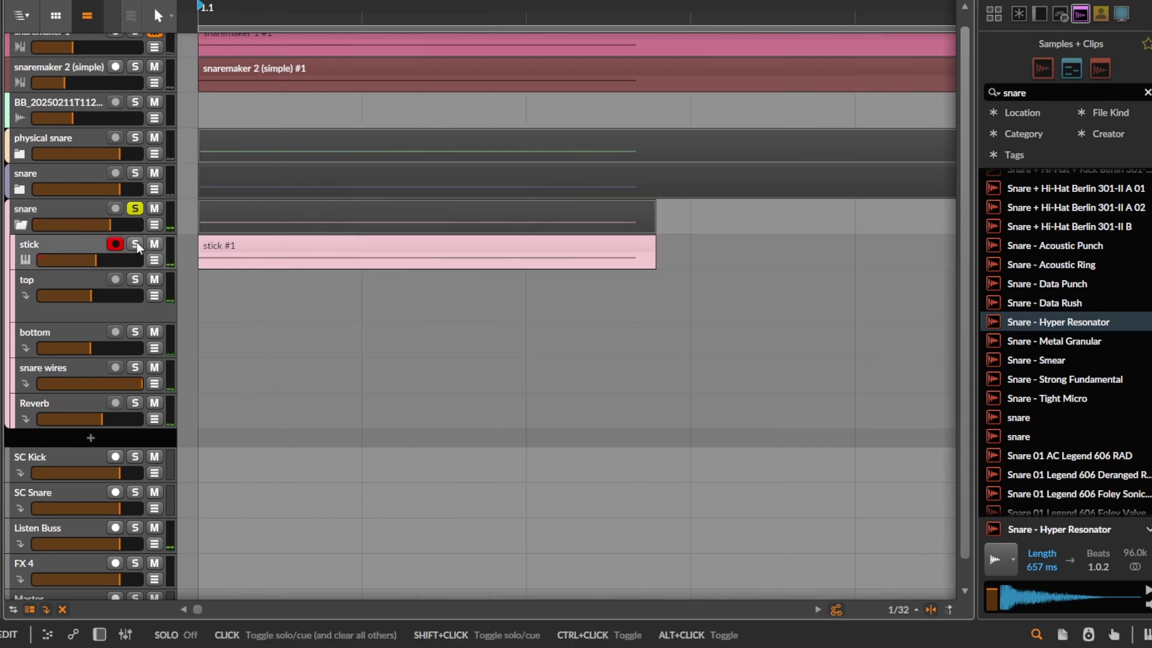
left_click(135, 243)
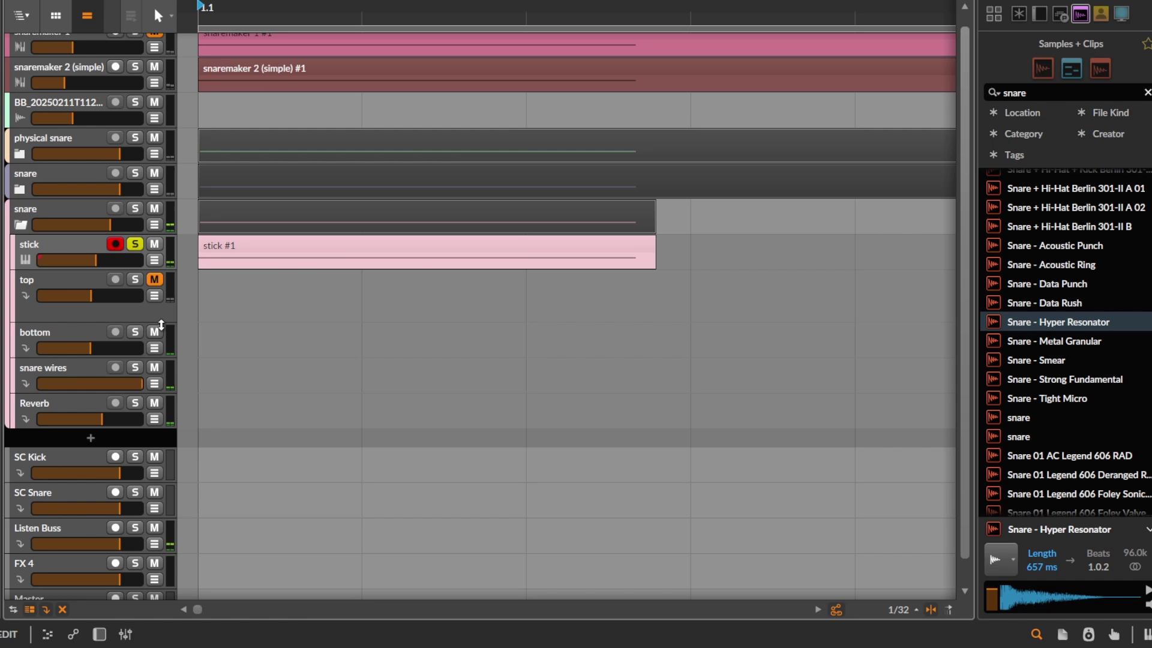
left_click(155, 369)
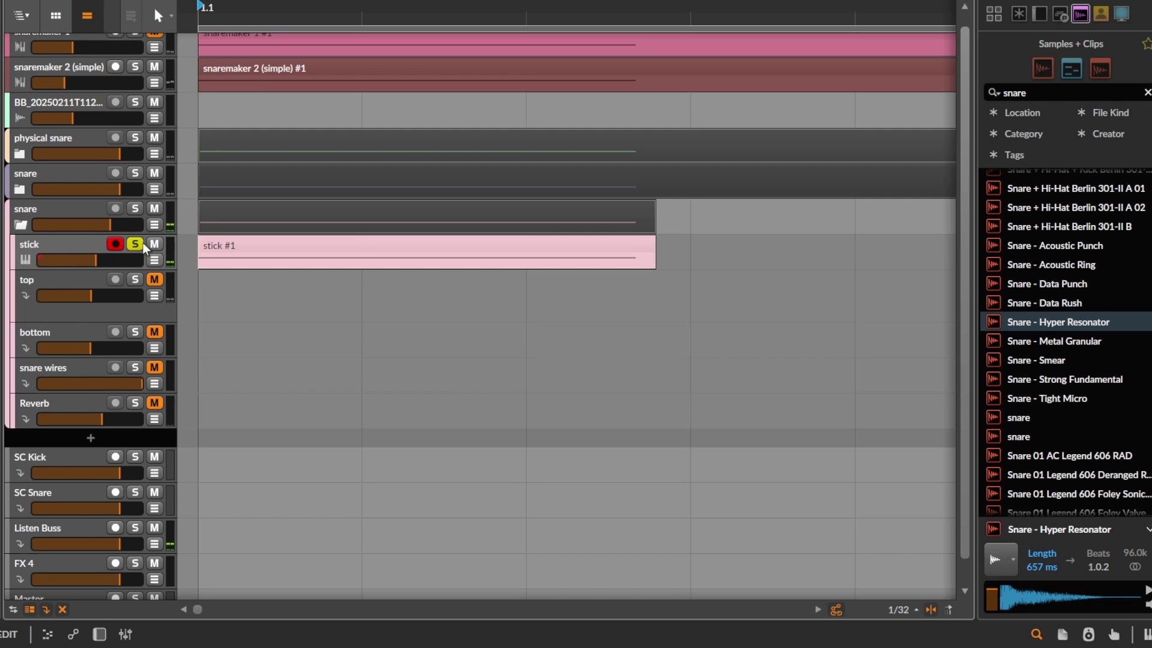
Unmute the top track, clear the stick solo, and show the snare group's device chain
left_click(155, 279)
left_click(41, 204)
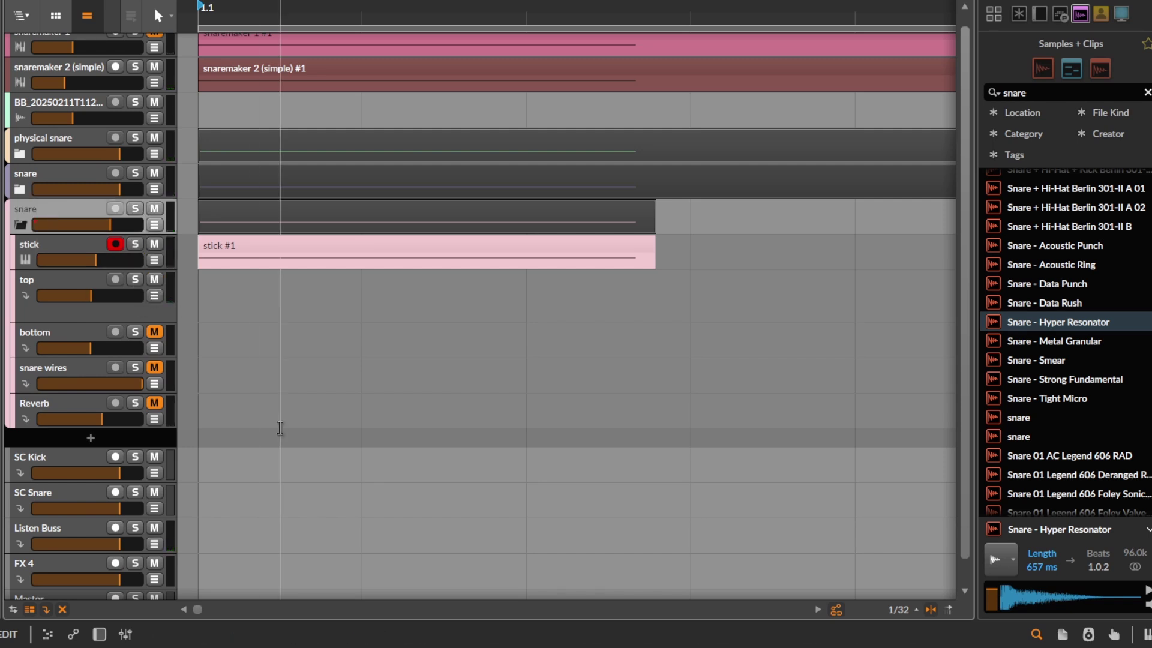
key("d")
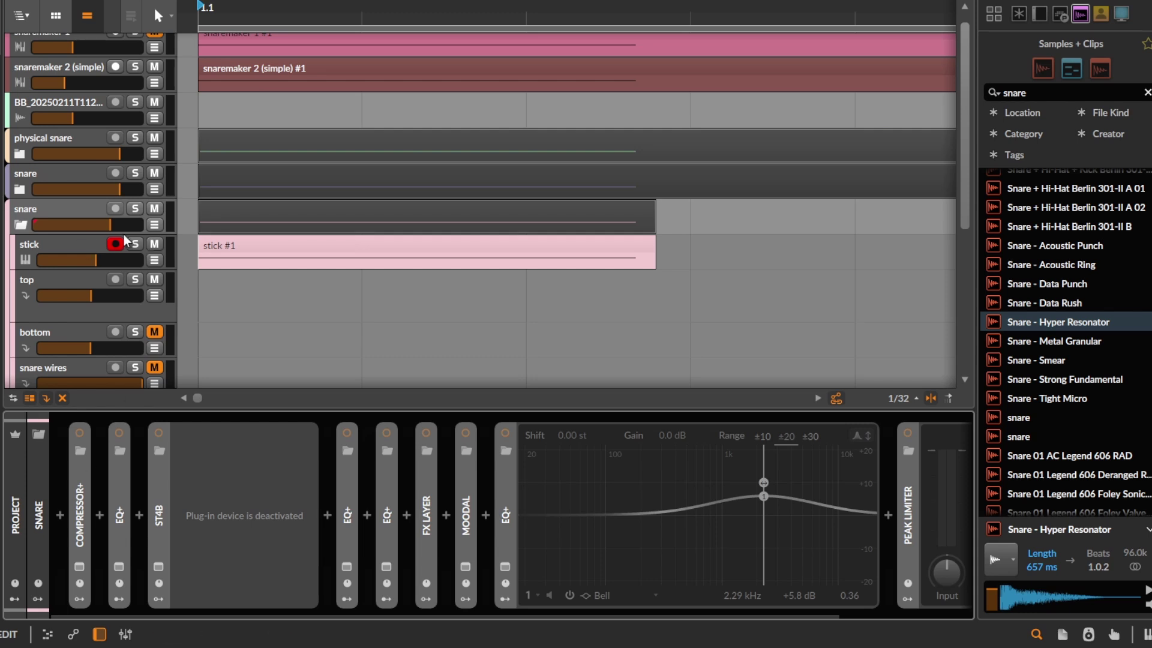
Mute the top track, play back the stick track on its own, and show the stick track's device chain
left_click(155, 280)
key("space")
scroll(211, 282, "down", 1)
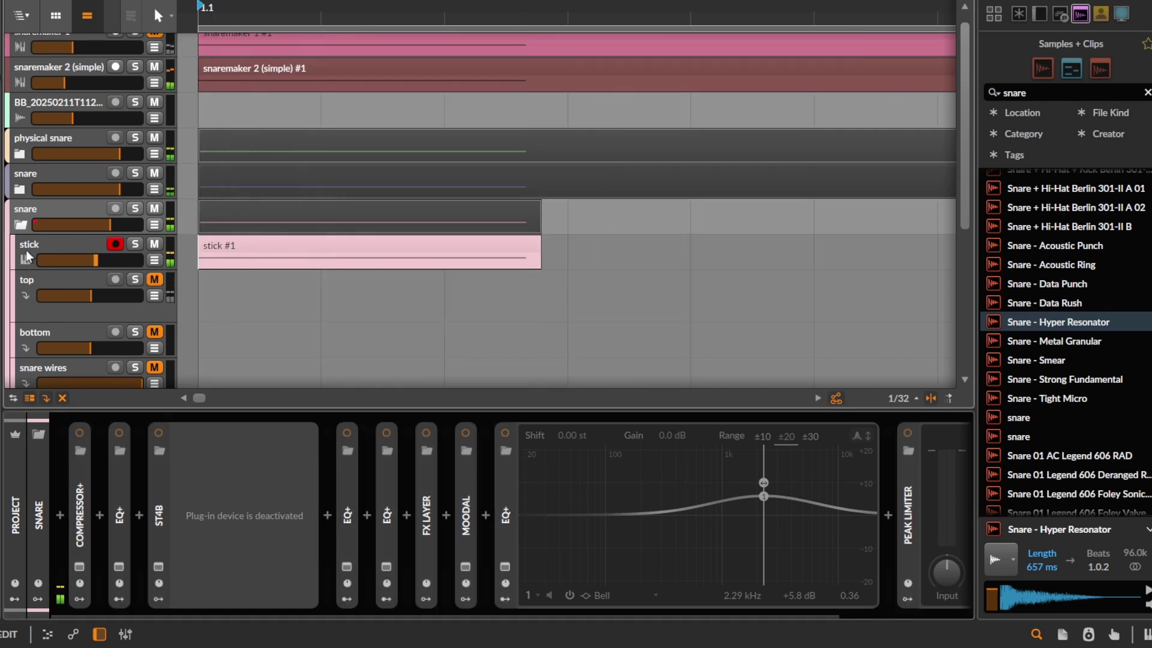
left_click(60, 245)
scroll(181, 293, "down", 2)
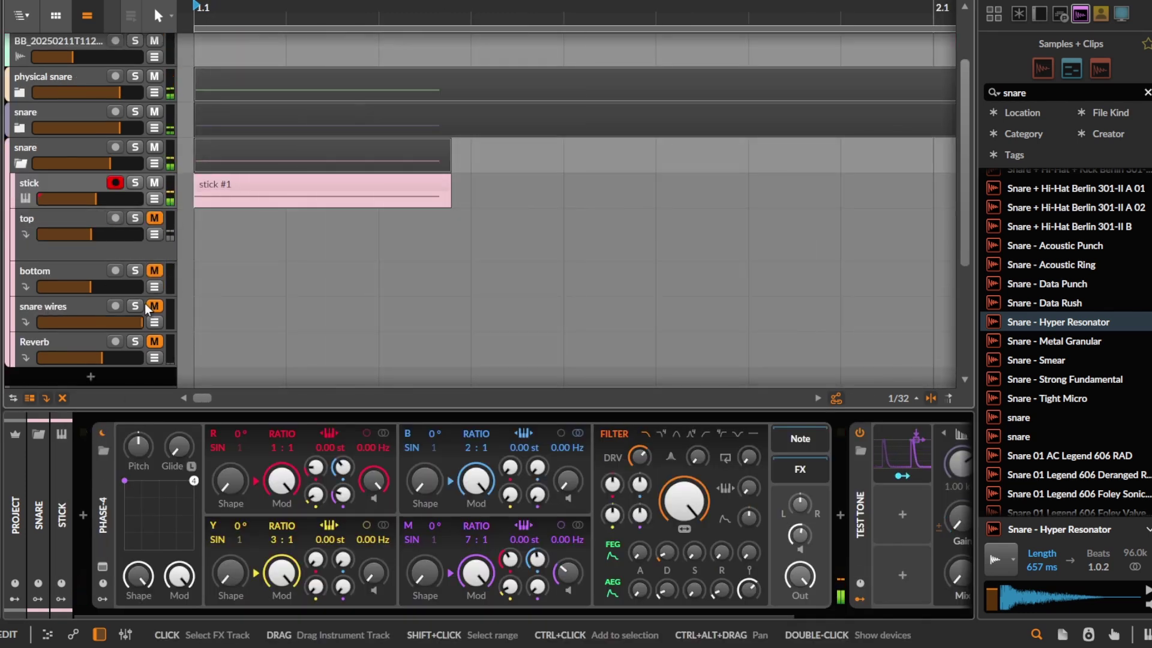
scroll(146, 305, "up", 1)
scroll(146, 309, "down", 2)
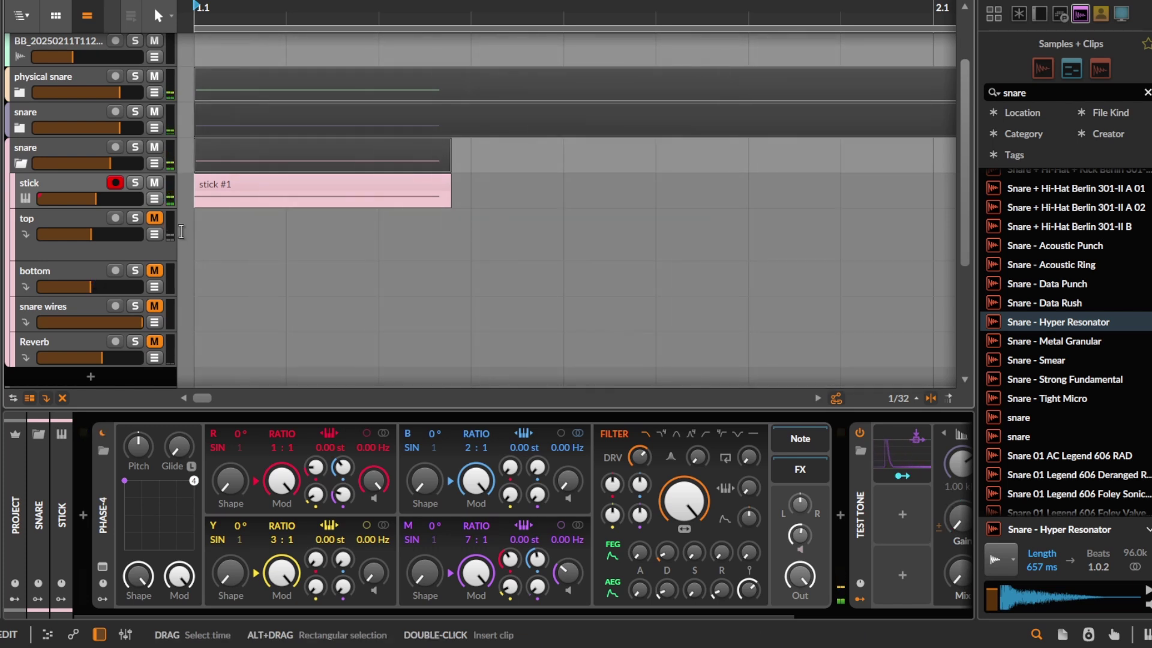
Unmute the top and bottom tracks one after the other, showing each one's device chain and incoming sends
left_click(154, 217)
left_click(111, 245)
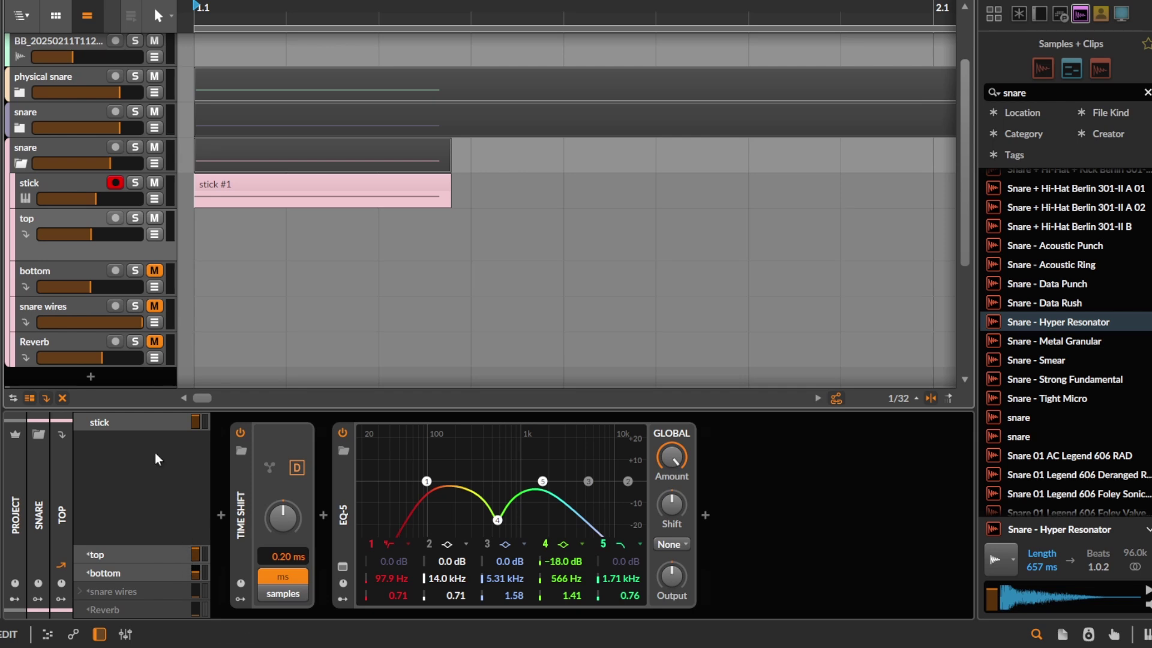
left_click(154, 270)
left_click(30, 275)
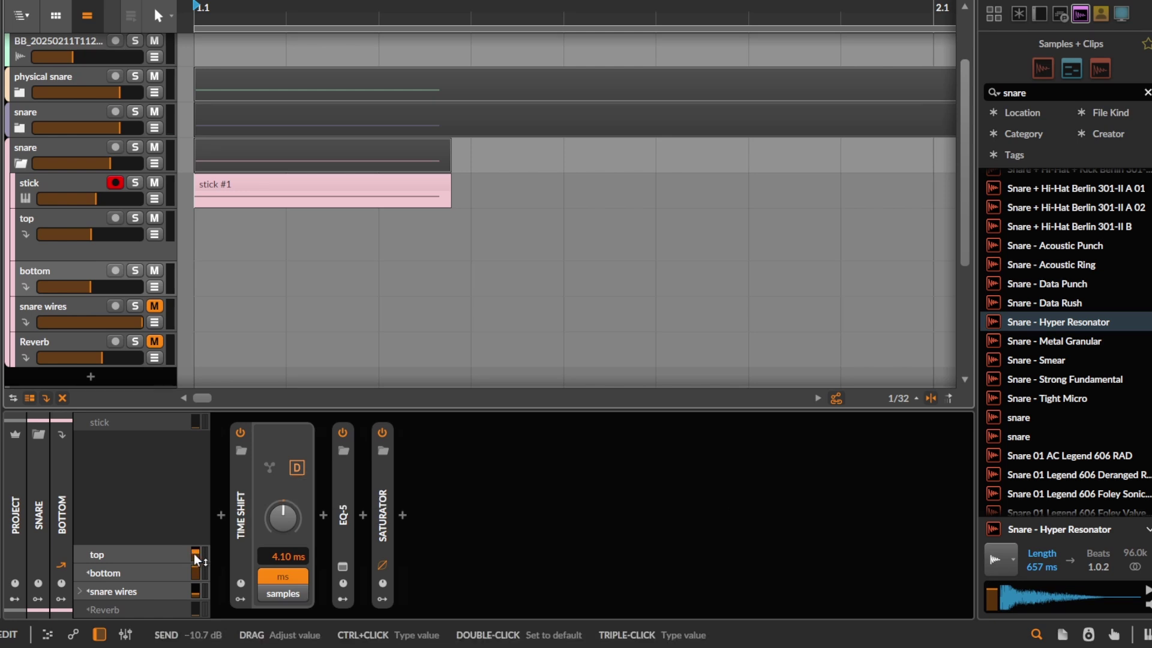
Unmute and solo the snare wires track, and examine the device chains of the snare wires and Reverb tracks
left_click(124, 310)
left_click(154, 306)
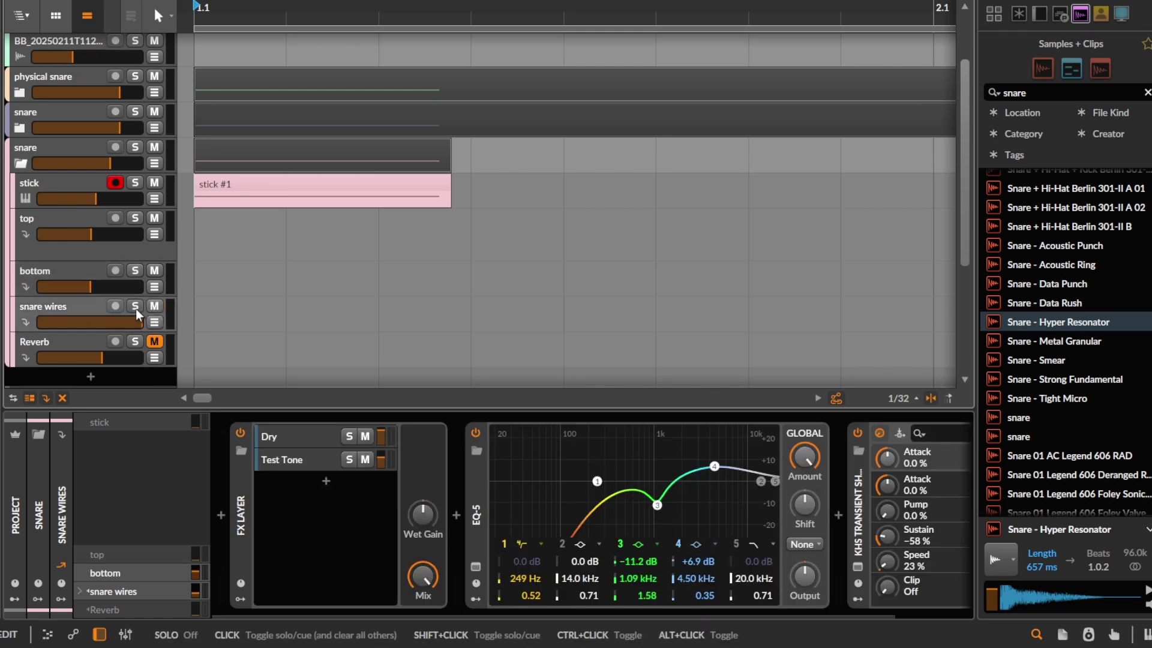
left_click(135, 307)
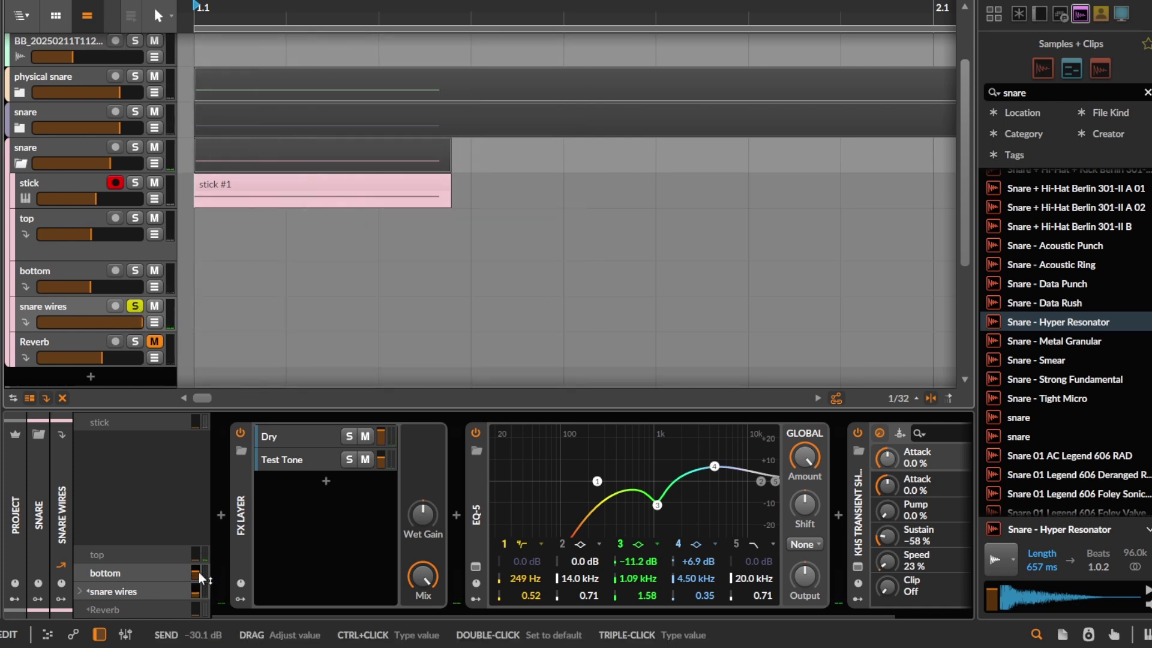
left_click(69, 340)
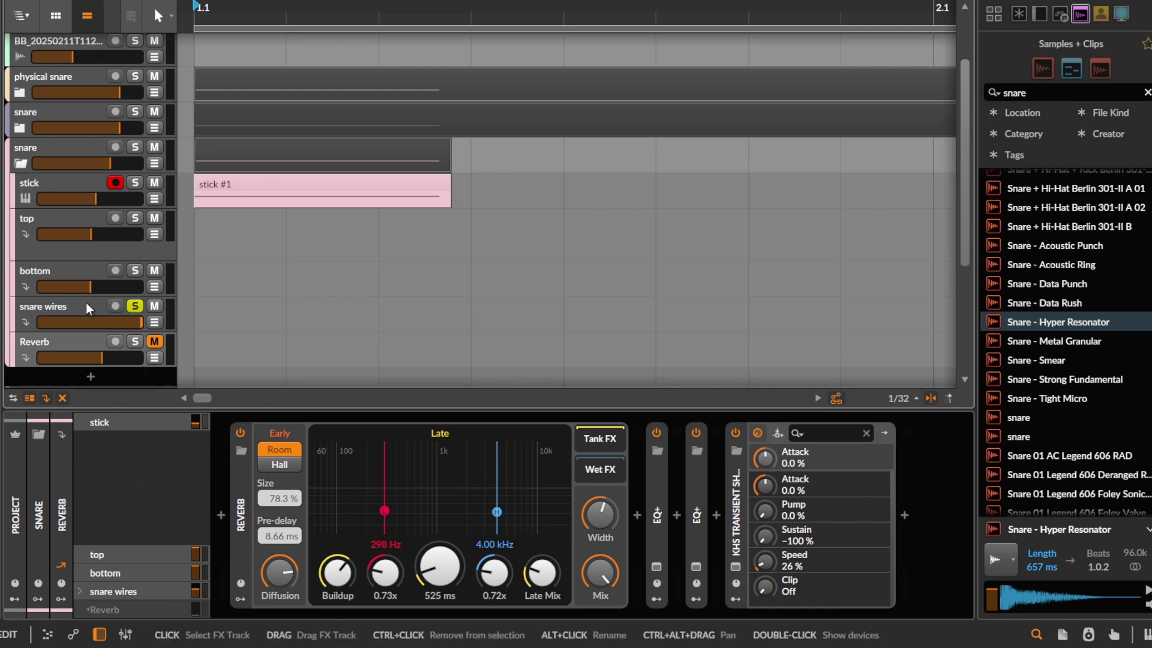
Solo the pink snare group, play it back, and fold the group
left_click(135, 147)
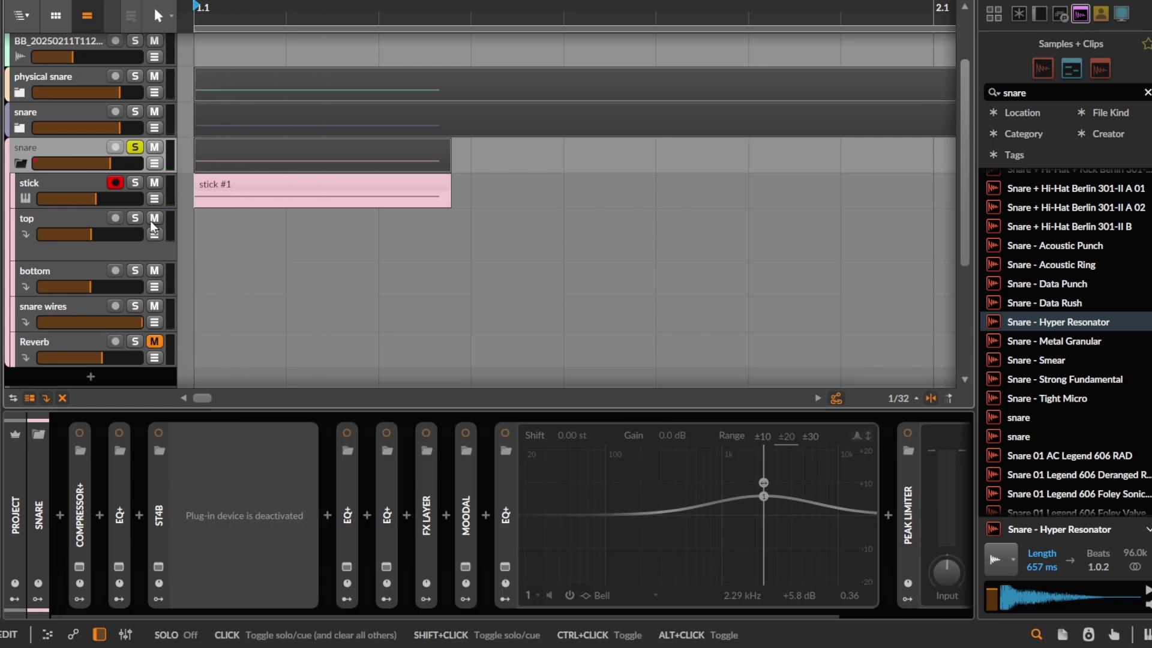
key("space")
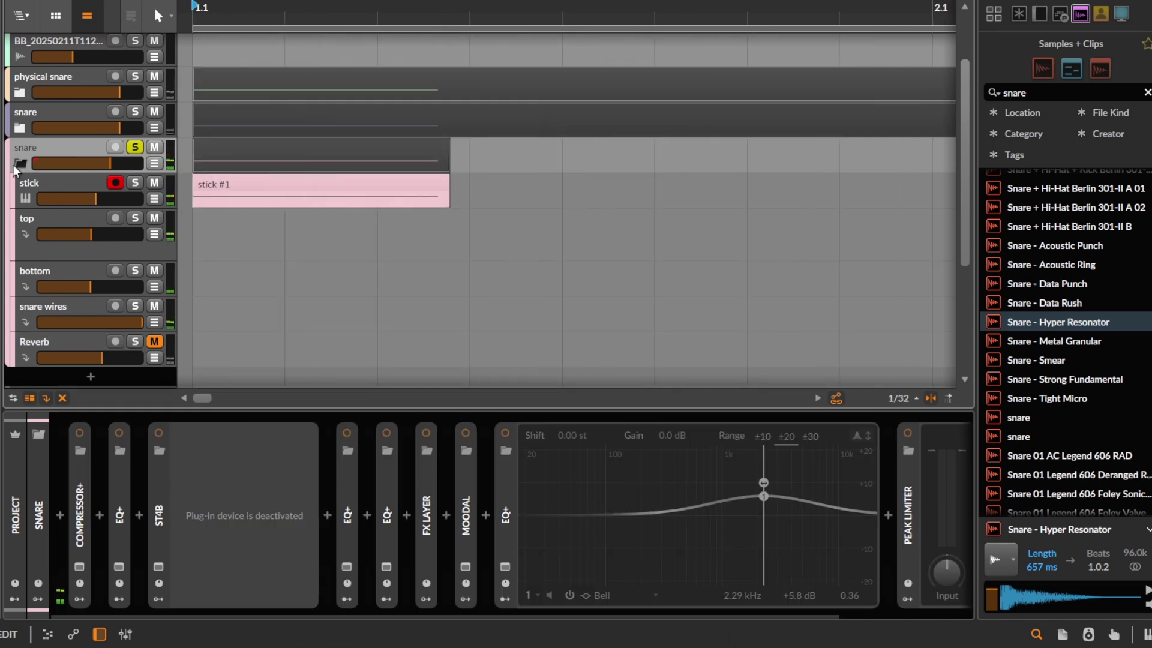
left_click(20, 163)
Solo and unfold the purple snare group, listen to it during playback, and fold it
left_click(66, 131)
left_click(133, 131)
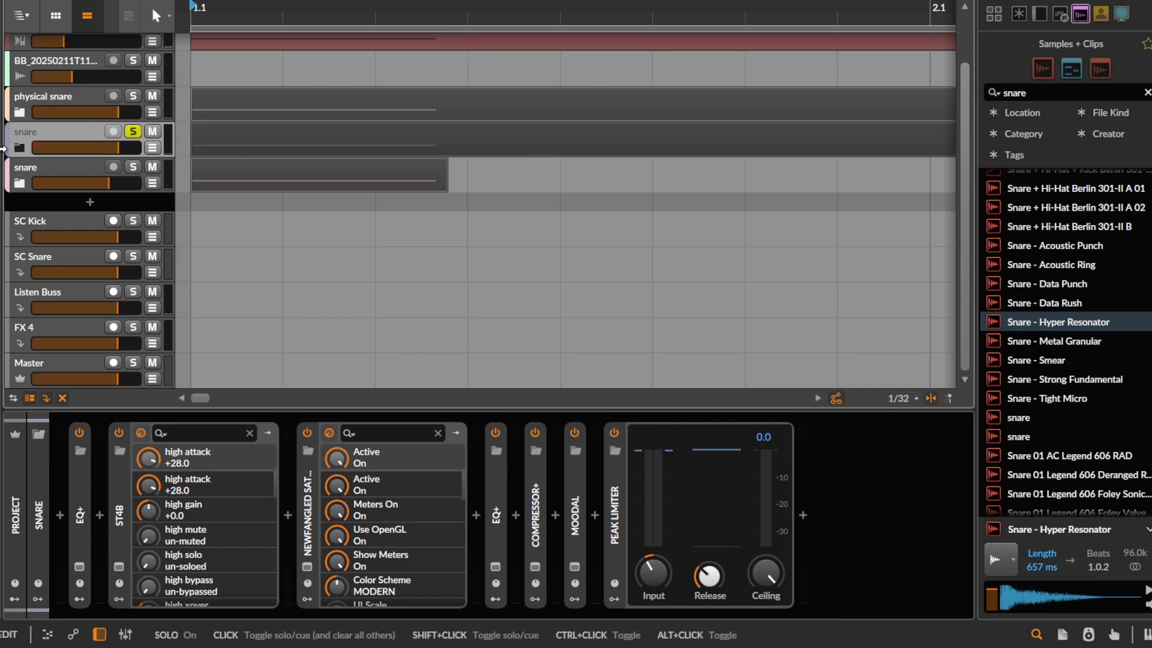
left_click(19, 148)
scroll(66, 172, "up", 2)
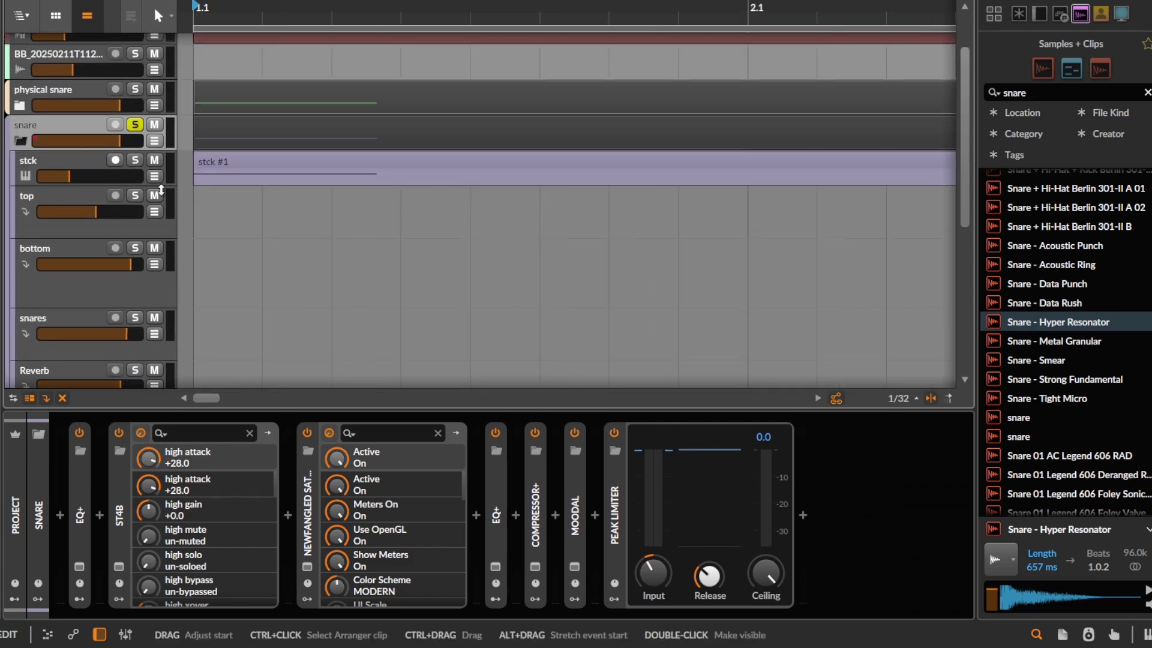
key("alt+a")
key("space")
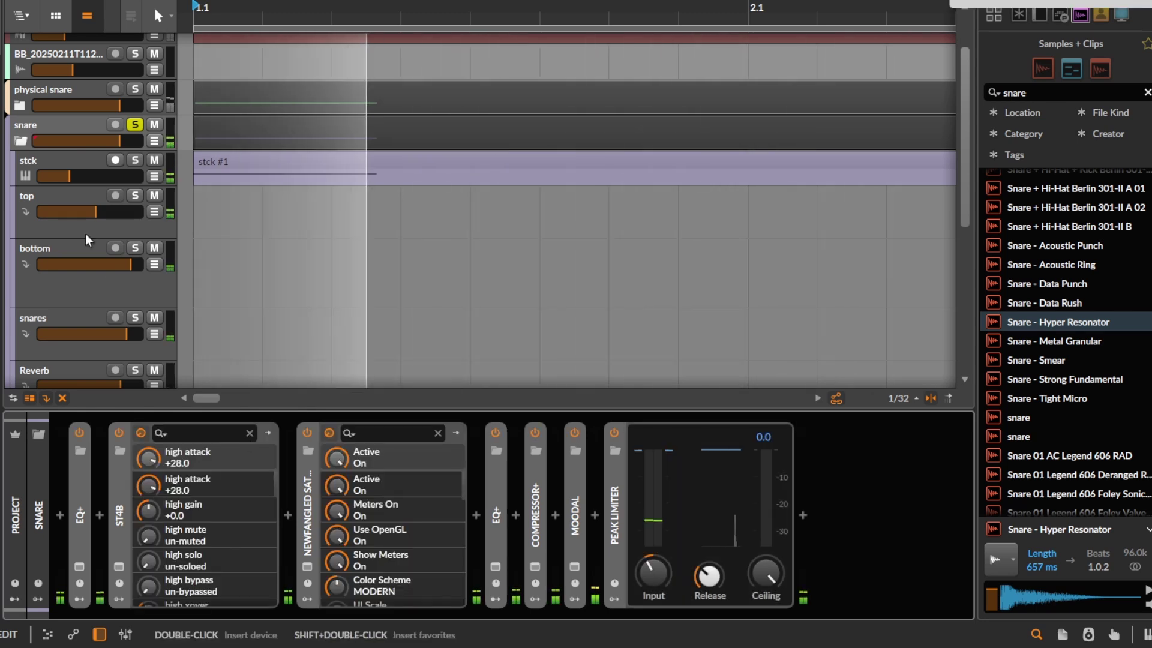
left_click(22, 143)
Solo and unfold the pink snare group, reactivate all devices in its chain during playback, and fold it
left_click(133, 166)
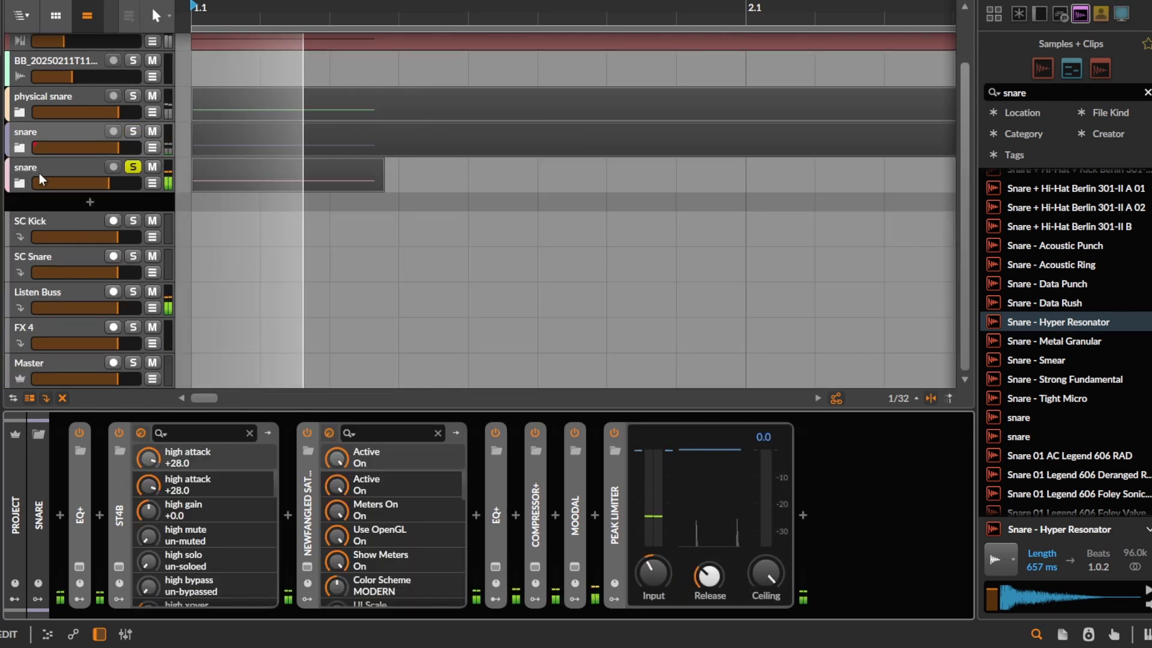
left_click(20, 183)
left_click(64, 171)
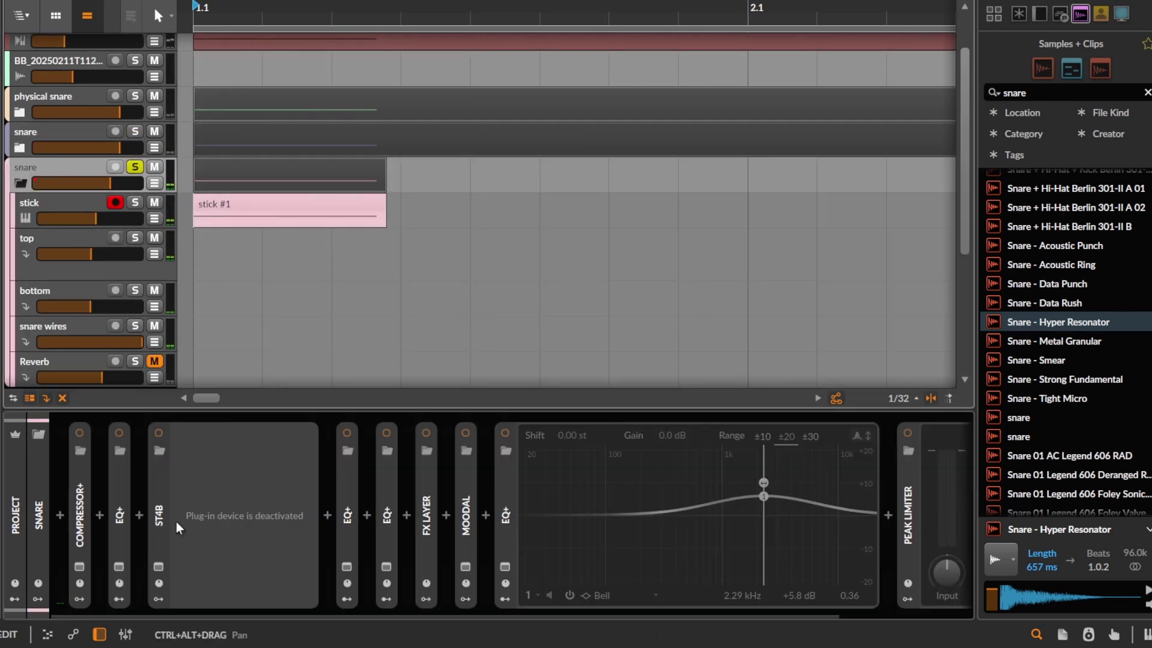
key("space")
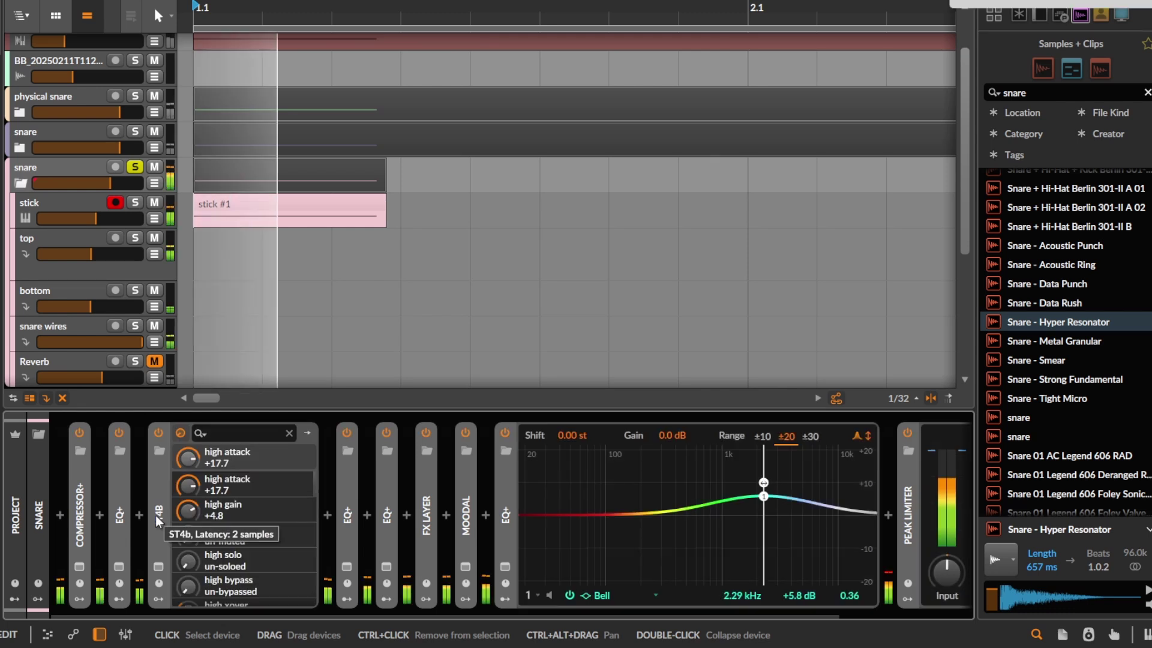
left_click(20, 183)
Solo and unfold the physical snare group and play it back with its device chain shown
left_click(133, 95)
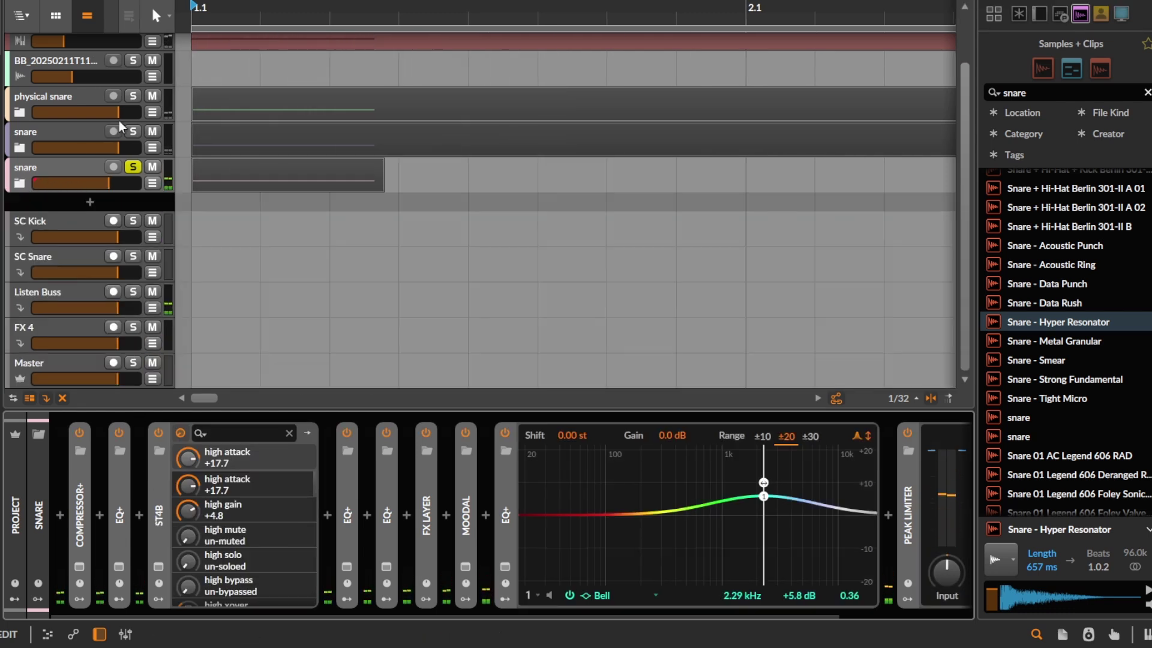
left_click(88, 99)
left_click(20, 112)
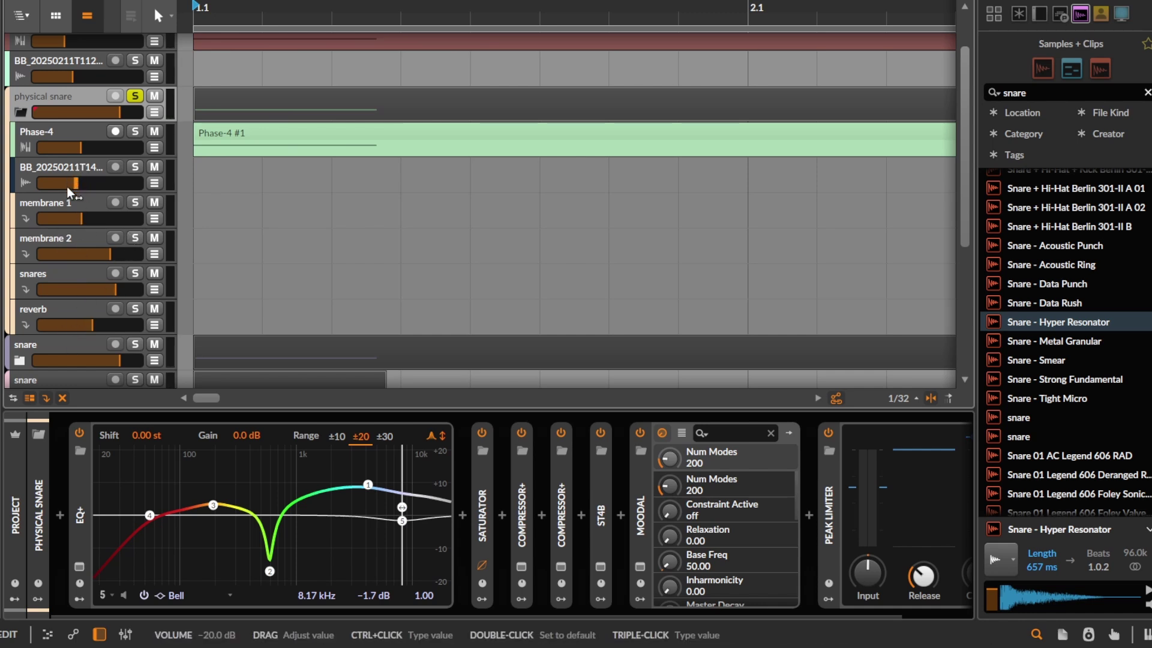
key("space")
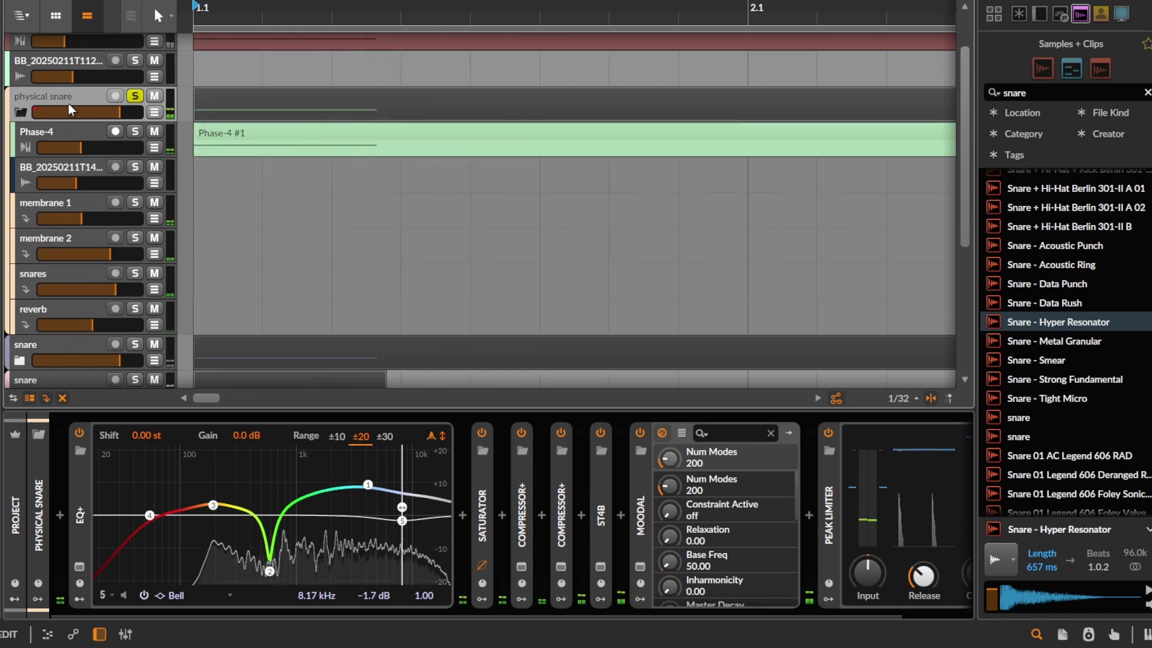
Deactivate all devices on the physical snare group and raise the group's volume to about +3.8 dB
left_click(80, 516)
key("alt+a")
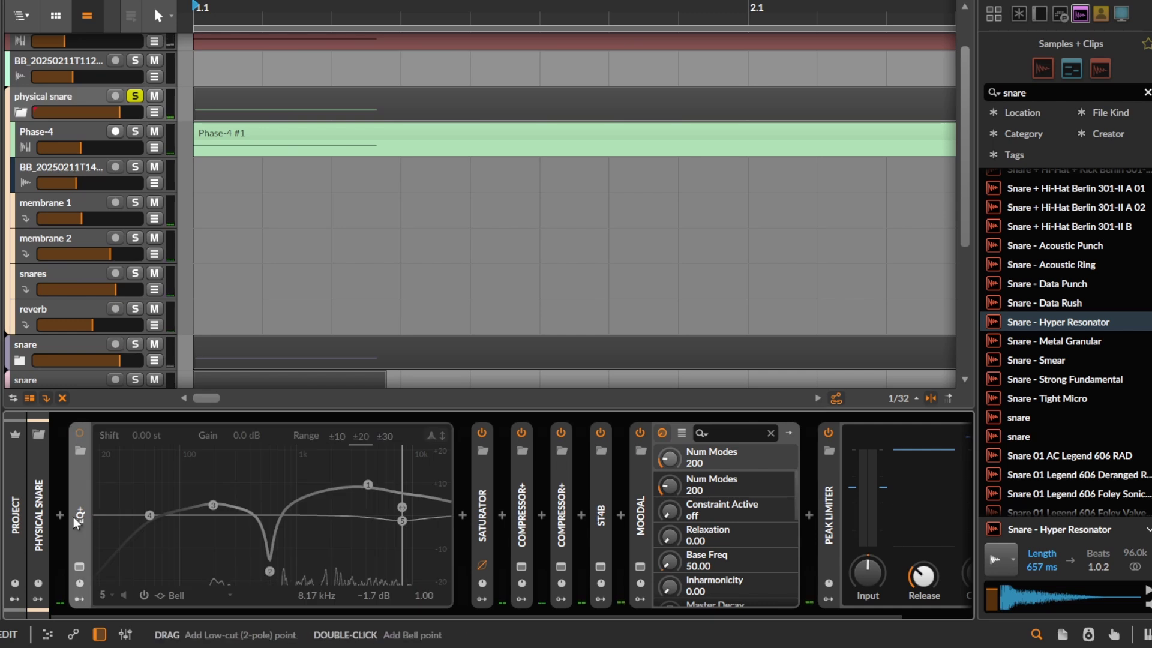
key("alt+a")
key("ctrl+a")
key("alt+a")
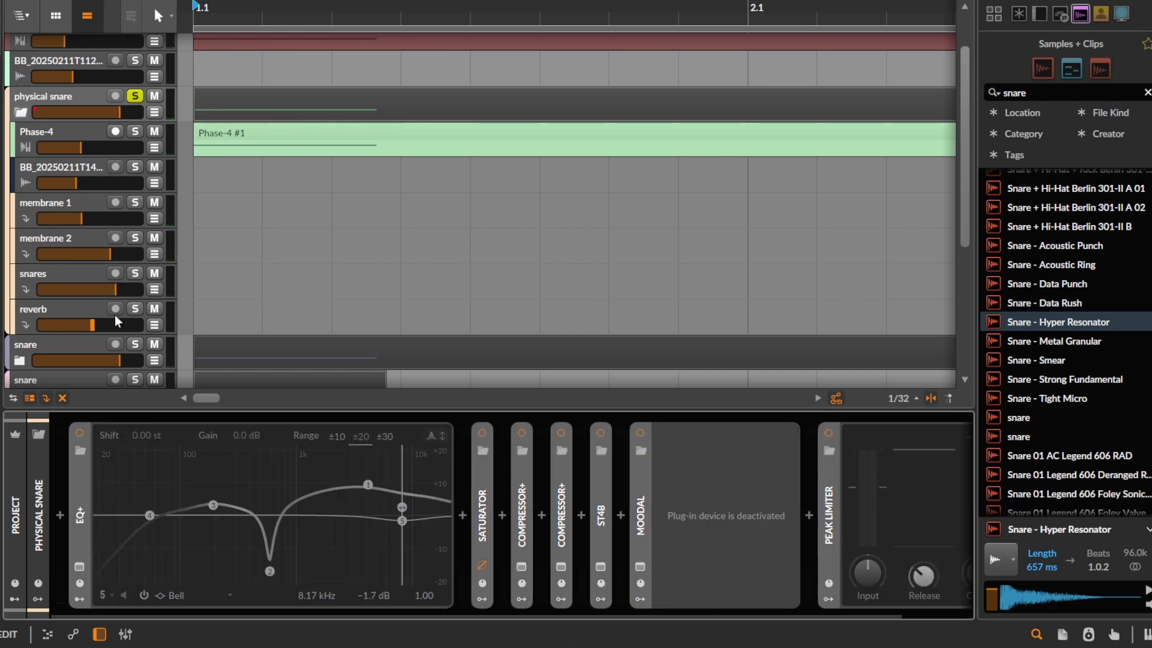
left_click_drag(120, 113, 131, 112)
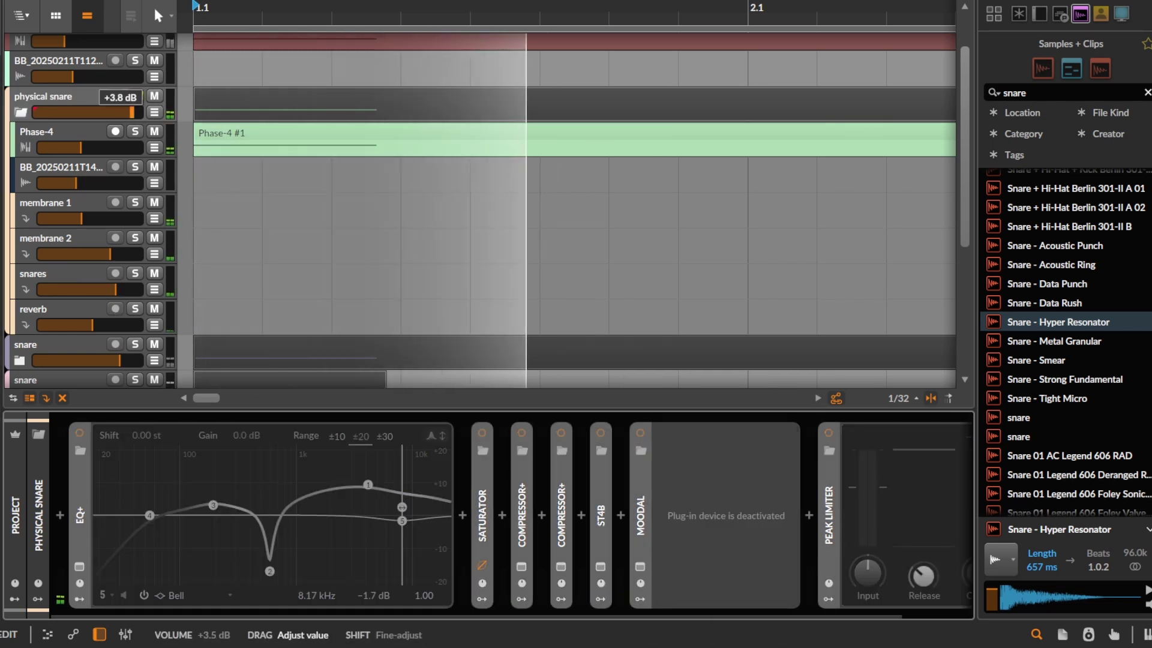
Solo each track of the physical snare group in turn, from Phase-4 to reverb, and clear the last solo
left_click(135, 132)
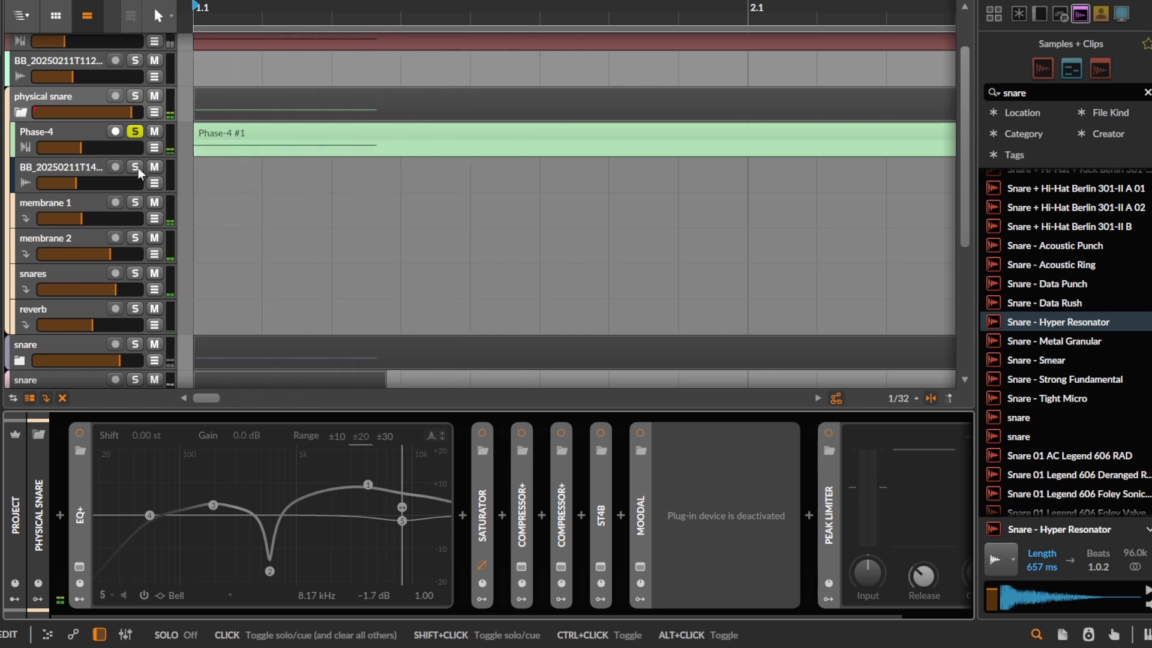
left_click(135, 167)
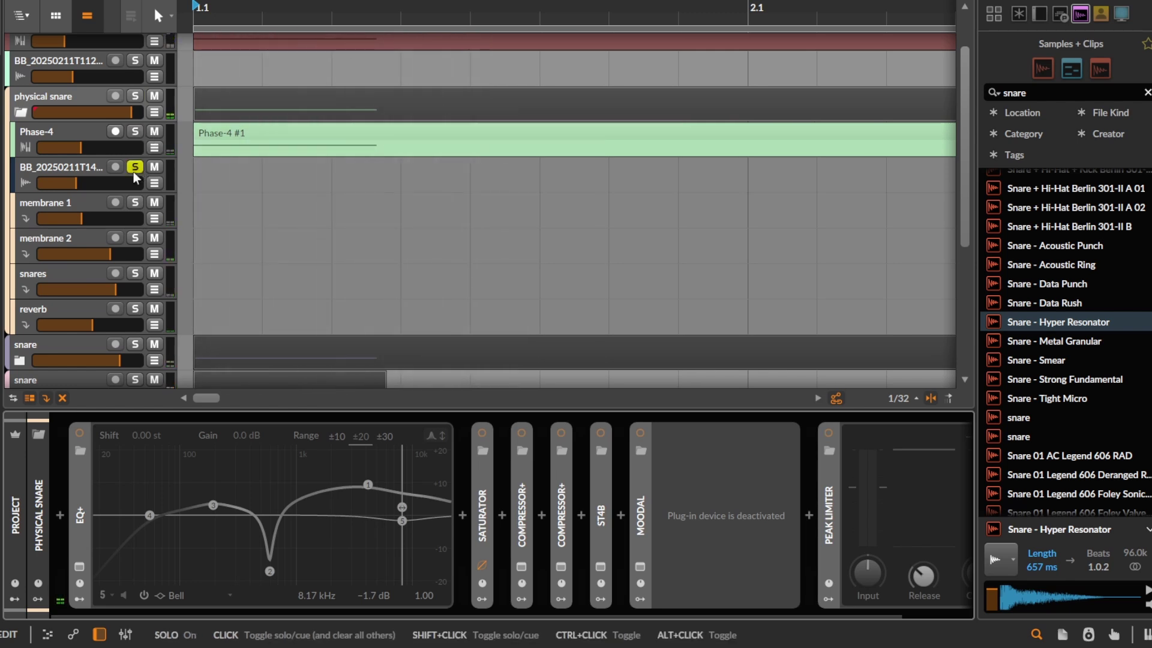
left_click(135, 202)
left_click(135, 238)
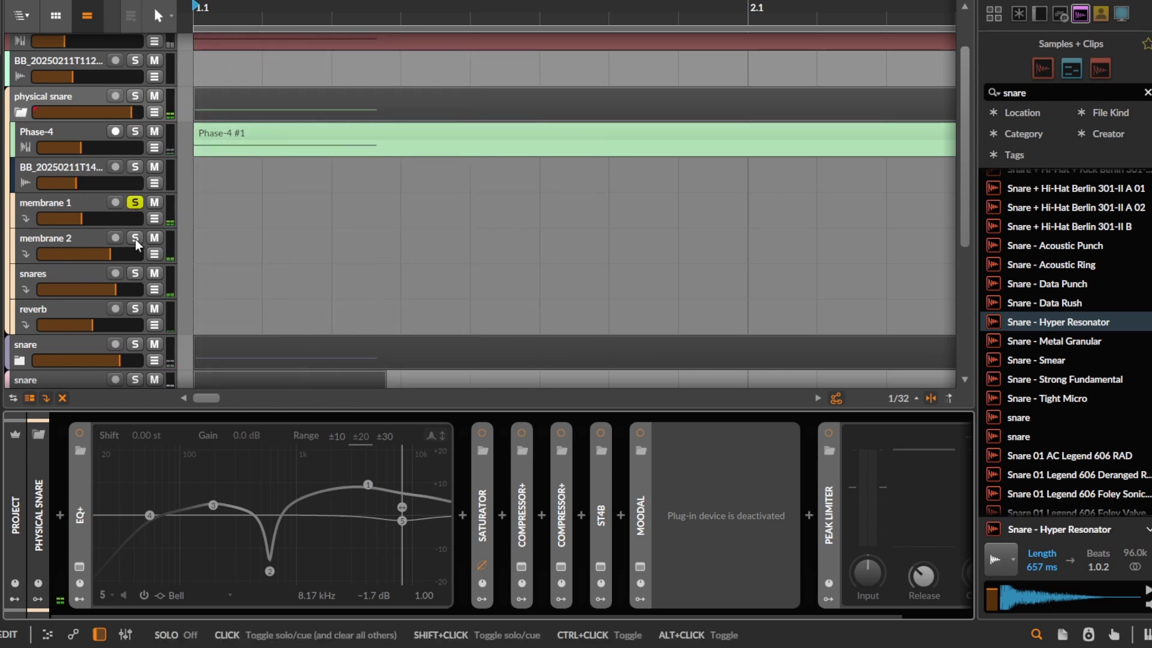
left_click(136, 274)
left_click(137, 308)
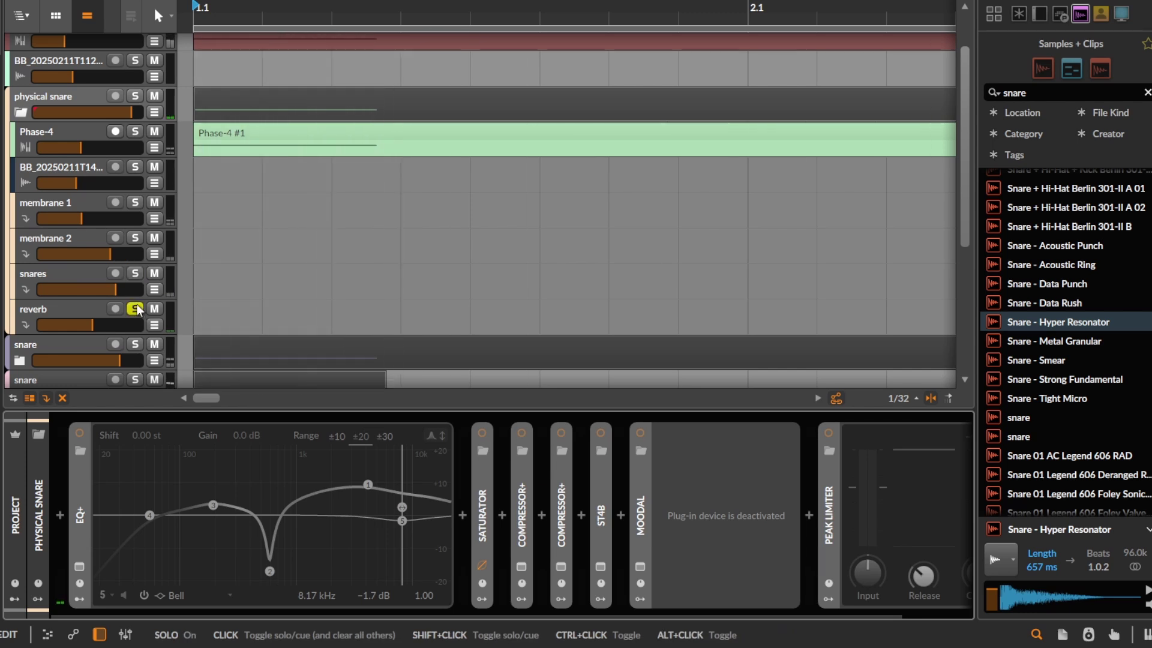
left_click(136, 310)
Unfold the pink snare group and examine the snare wires track's device chain, including EQ-5 and the kHs Transient Shaper
scroll(237, 239, "down", 2)
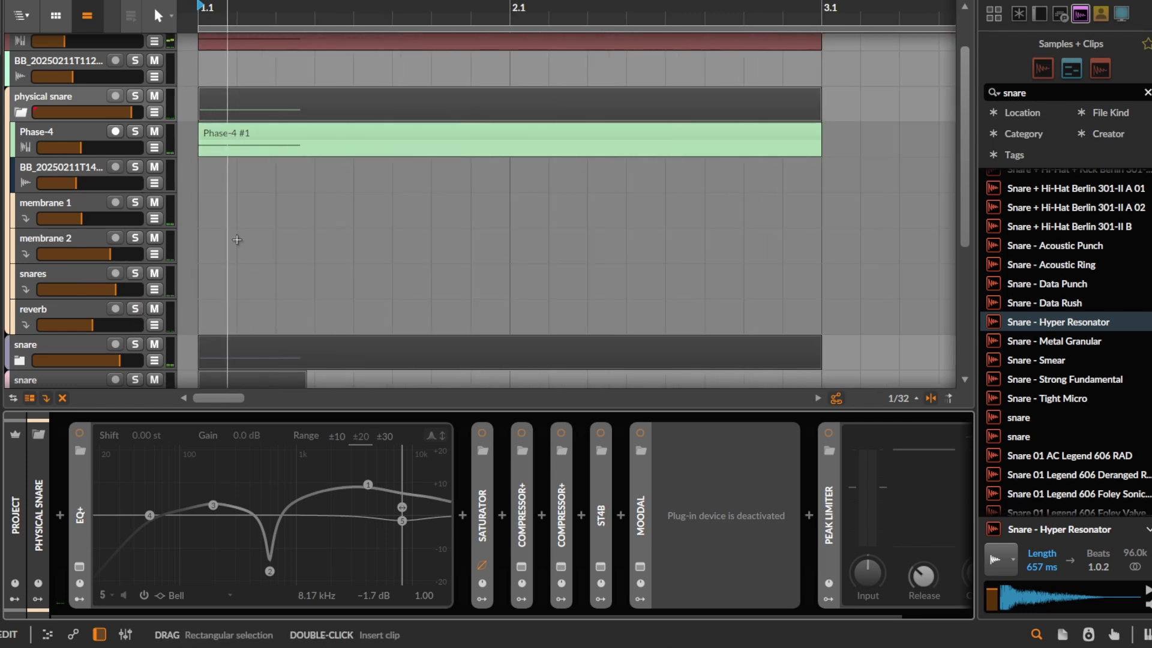
left_click_drag(237, 239, 240, 264)
scroll(239, 264, "down", 2)
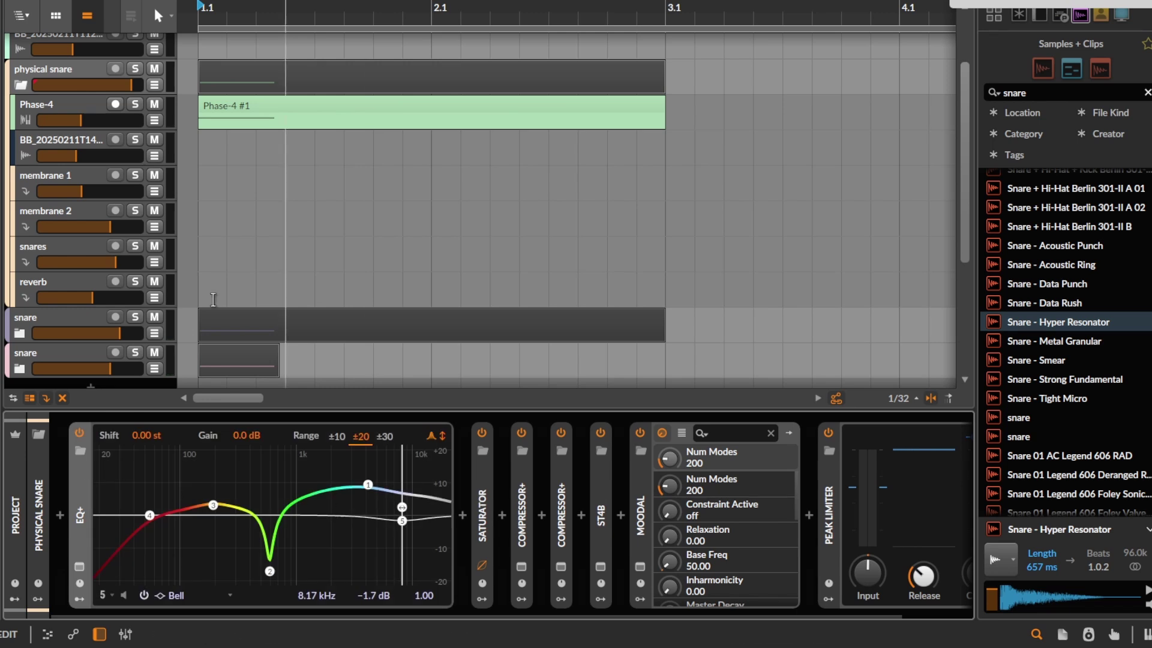
scroll(213, 300, "down", 3)
left_click(22, 183)
scroll(111, 292, "down", 2)
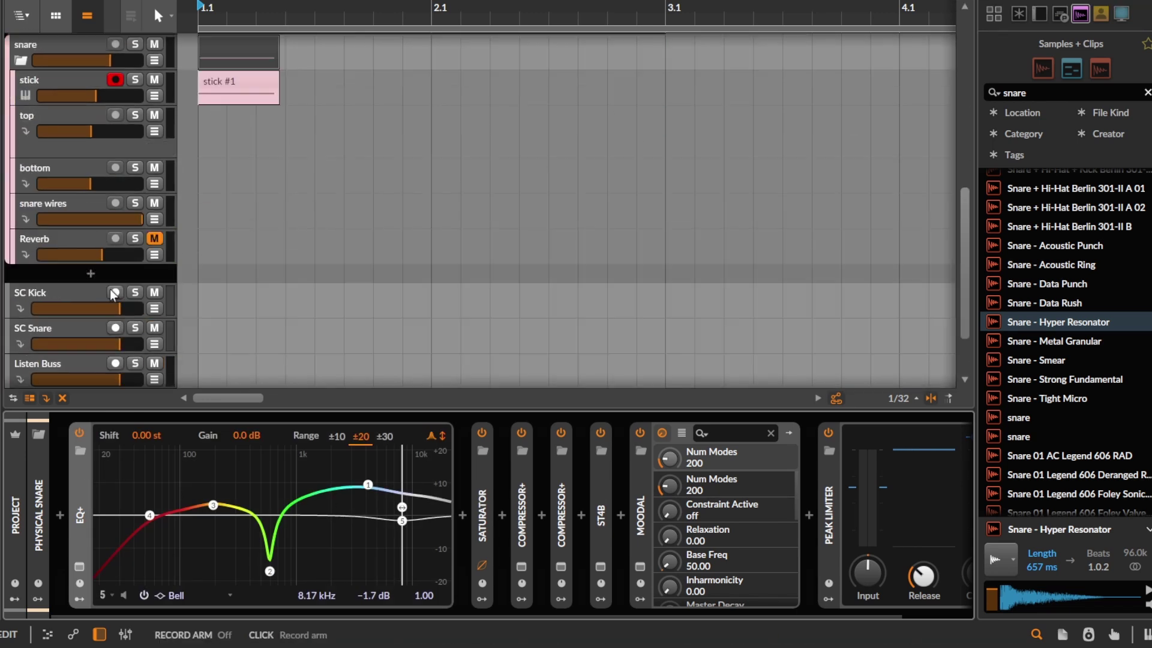
left_click(67, 210)
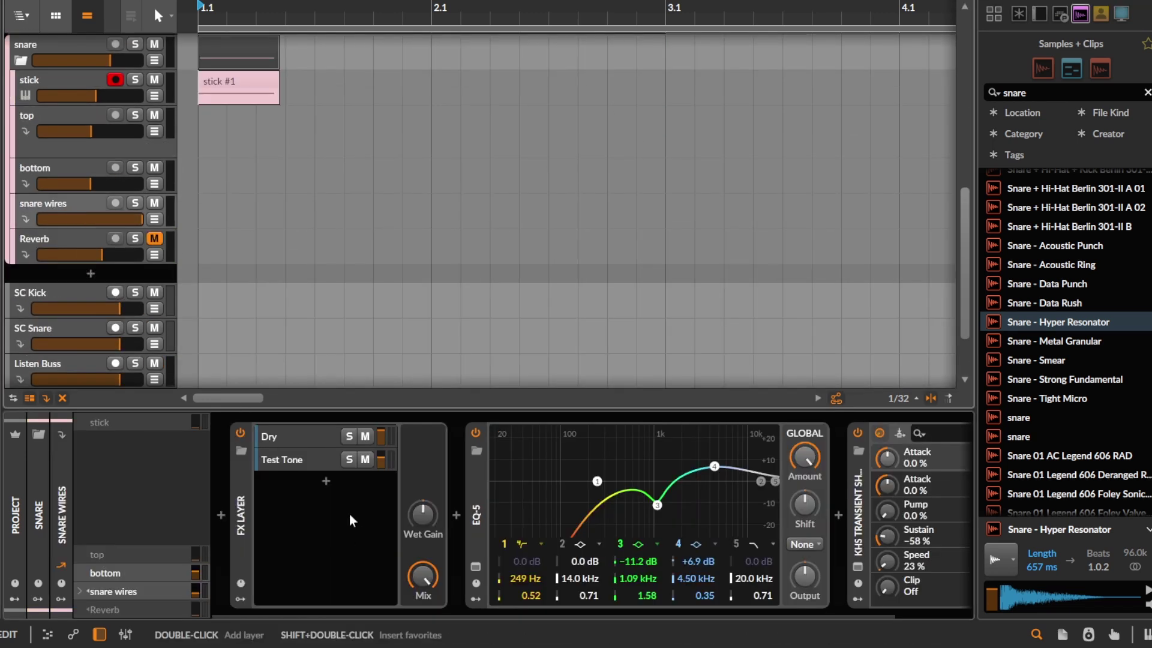
scroll(349, 514, "right", 2)
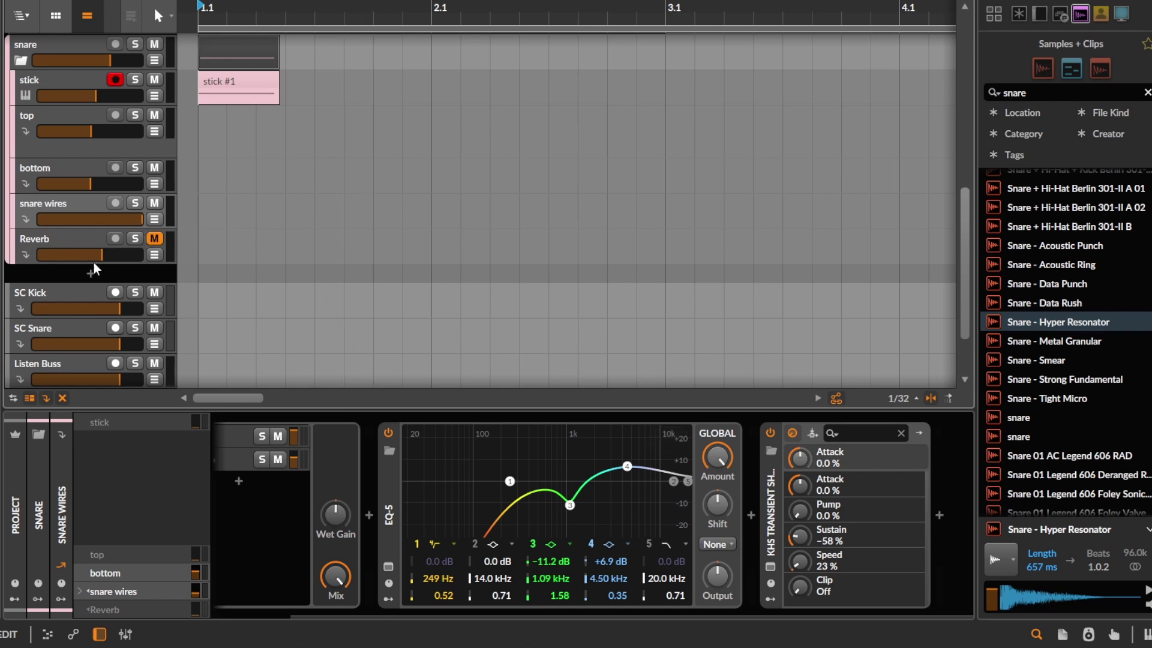
Fold the pink snare group and show the group's own device chain
scroll(94, 270, "up", 3)
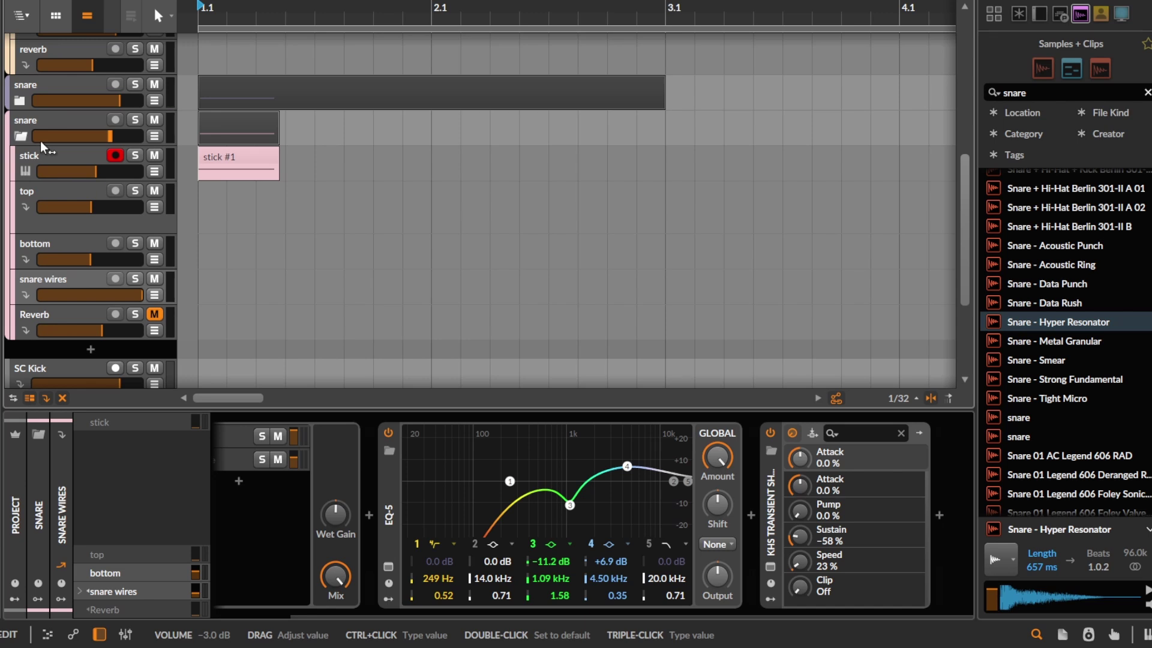
left_click(19, 135)
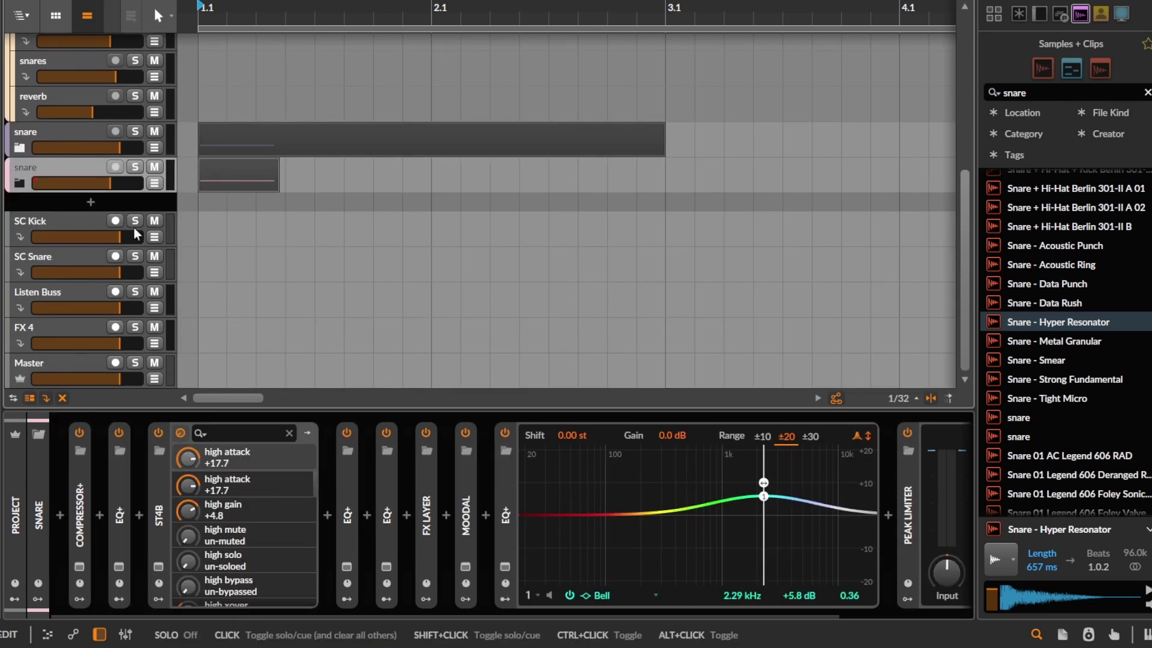
scroll(198, 301, "up", 2)
scroll(11, 129, "up", 4)
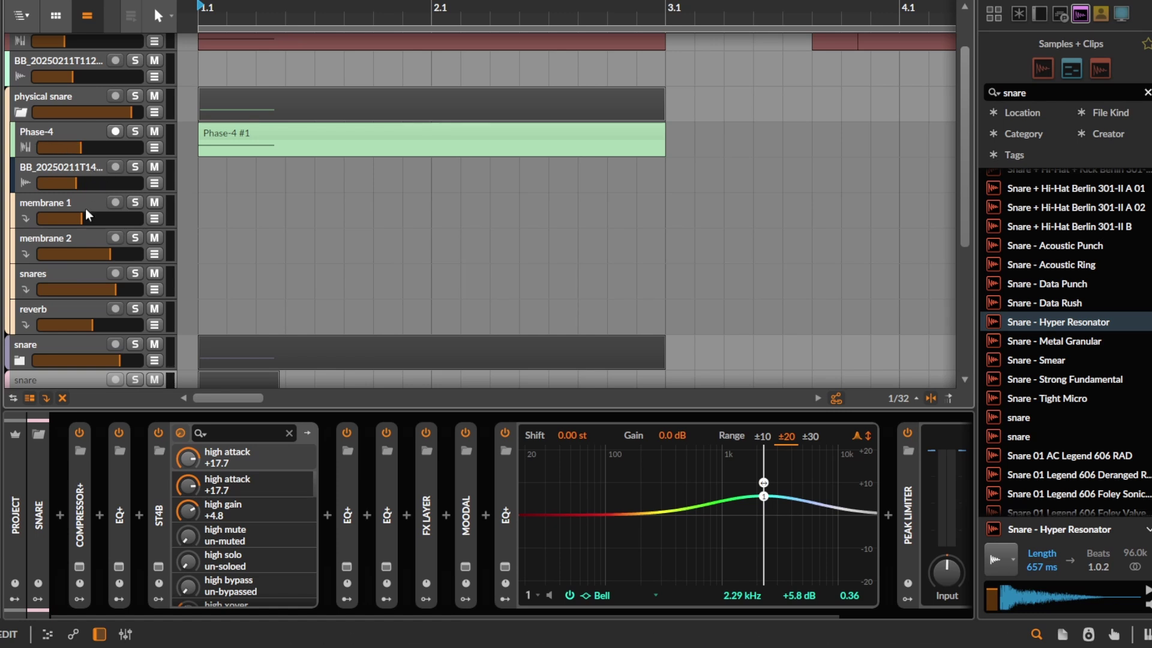
scroll(34, 269, "down", 3)
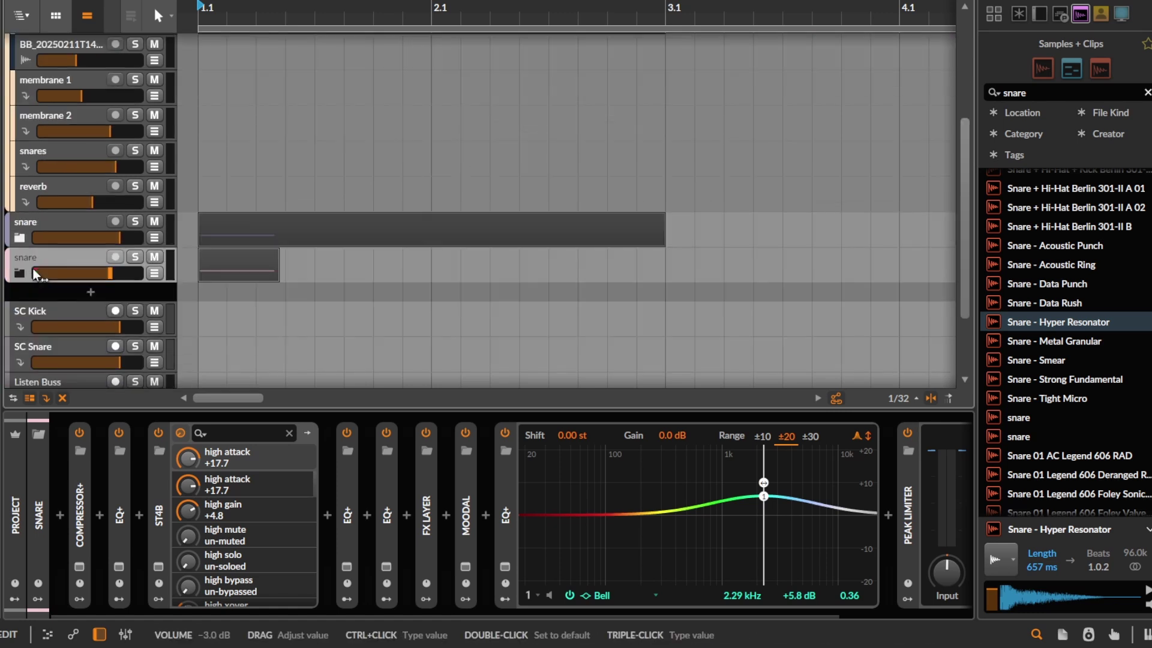